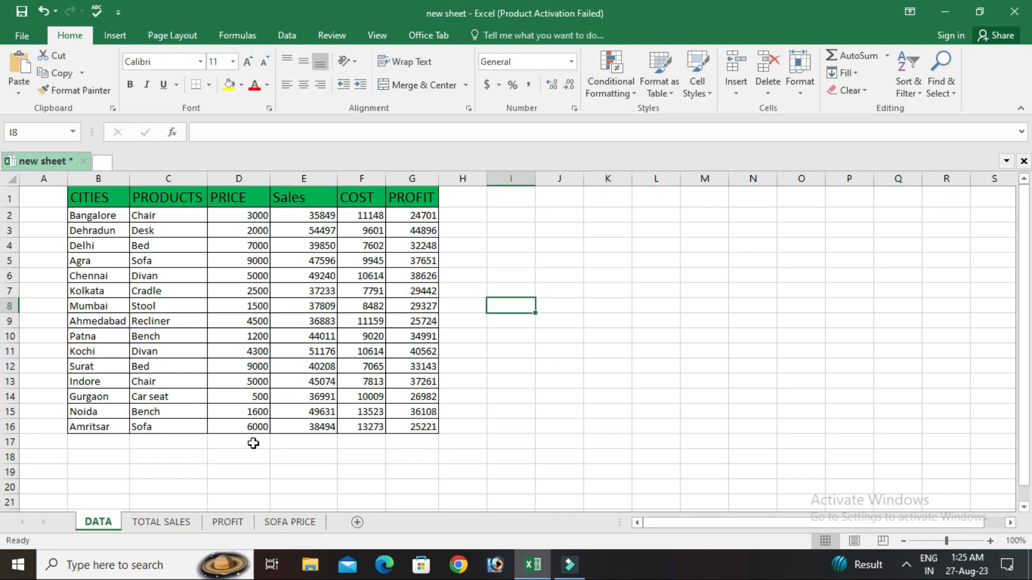
Step: Open the TOTAL SALES sheet and select the empty cell C17 beside the TOTAL Sales label
{"action": "left_click", "coordinate": [176, 521]}
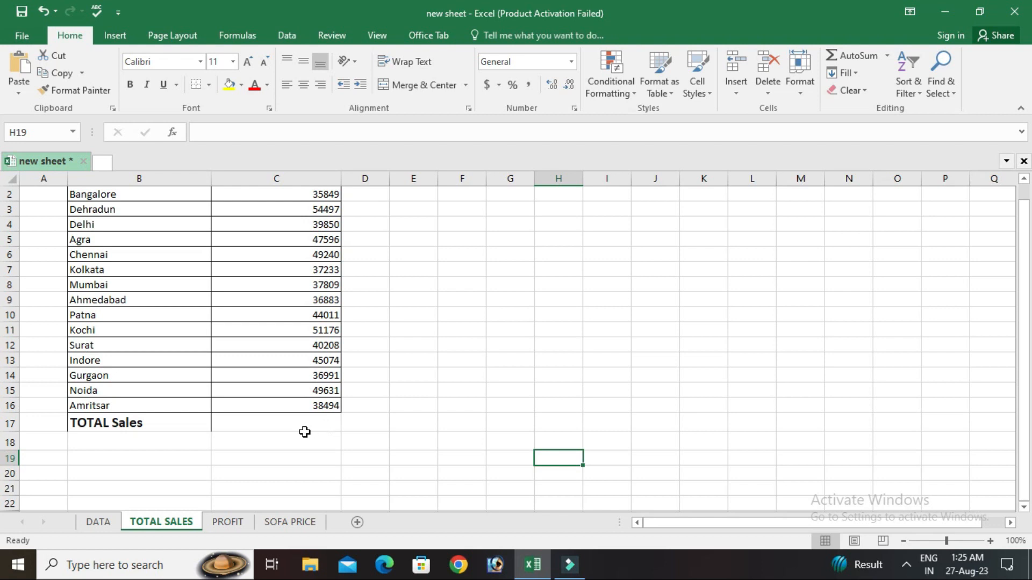
{"action": "left_click_drag", "start_coordinate": [1026, 352], "coordinate": [1026, 347]}
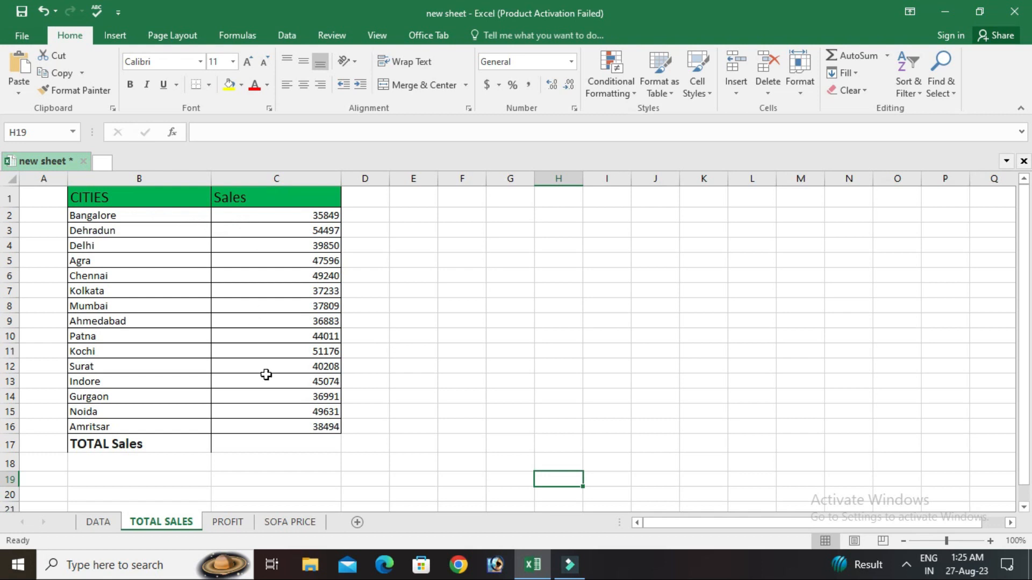
{"action": "left_click", "coordinate": [255, 442]}
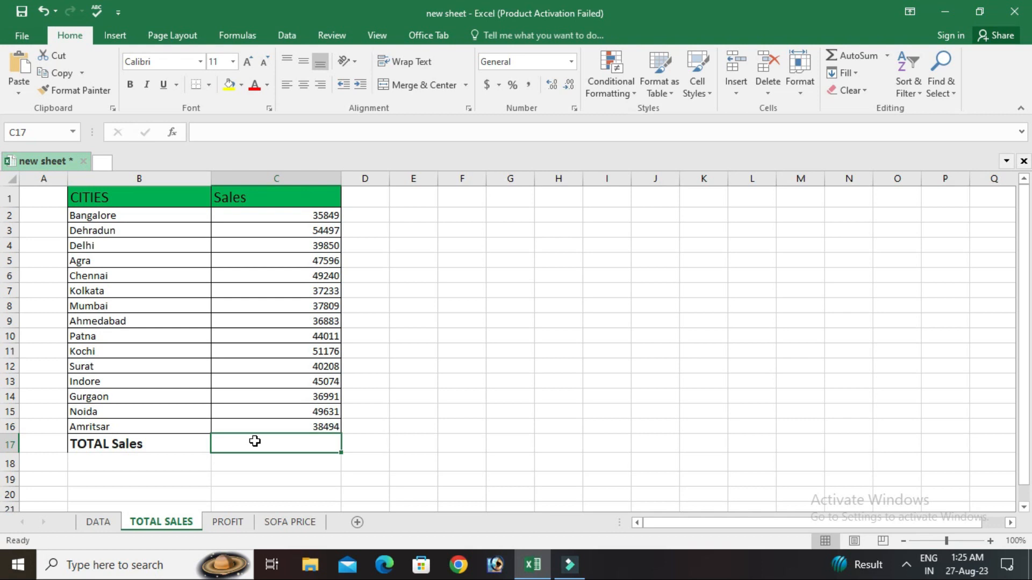
Step: Switch to Chrome and open ChatGPT at chat.openai.com
{"action": "left_click", "coordinate": [456, 576]}
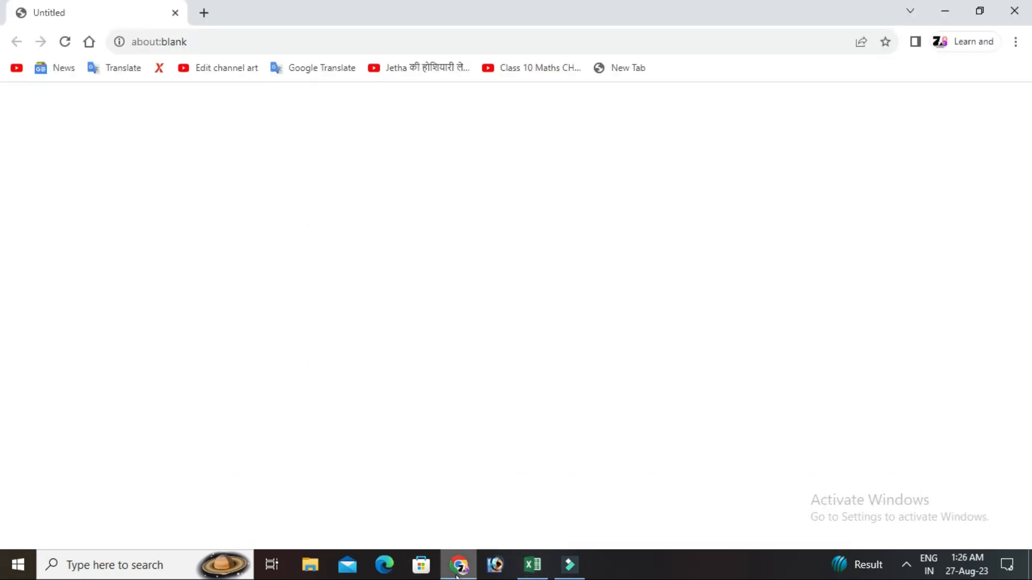
{"action": "left_click", "coordinate": [191, 41]}
{"action": "type", "text": "c"}
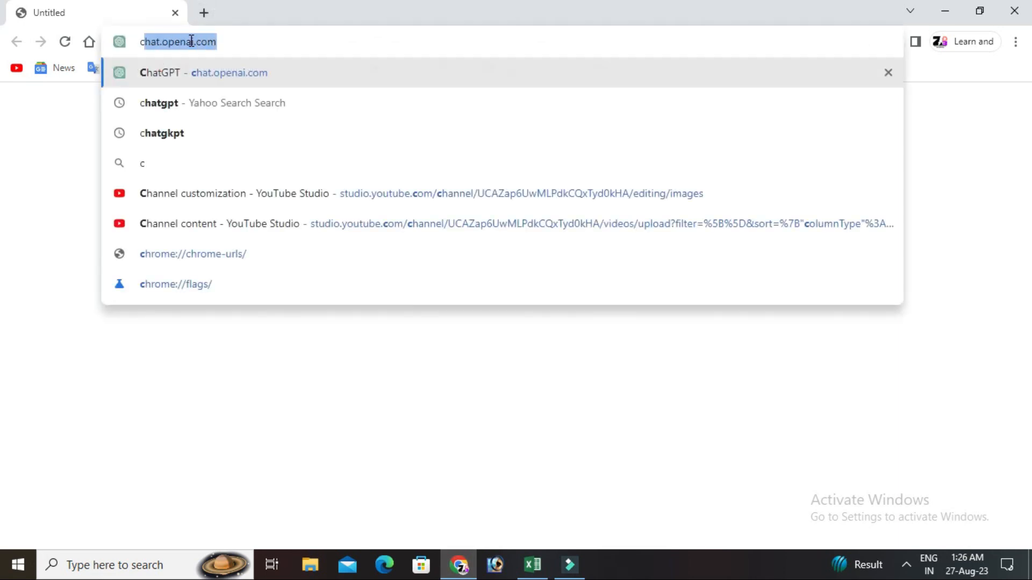
{"action": "type", "text": "hat"}
{"action": "key", "text": "Return"}
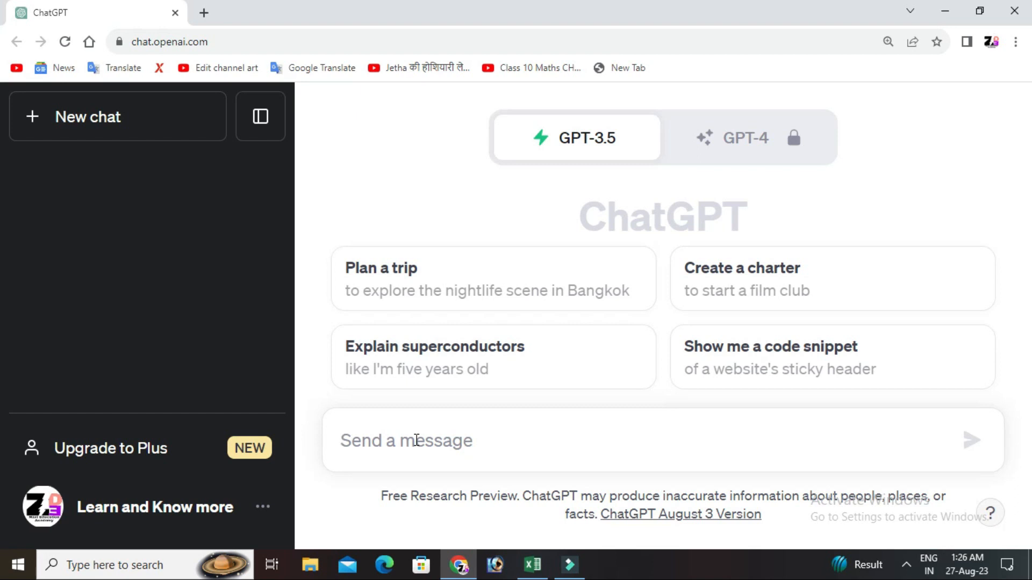
Step: Check the sales range in Excel and send ChatGPT the prompt "Write an excel fomula to add the values in cell c2 to c16"
{"action": "left_click", "coordinate": [546, 573]}
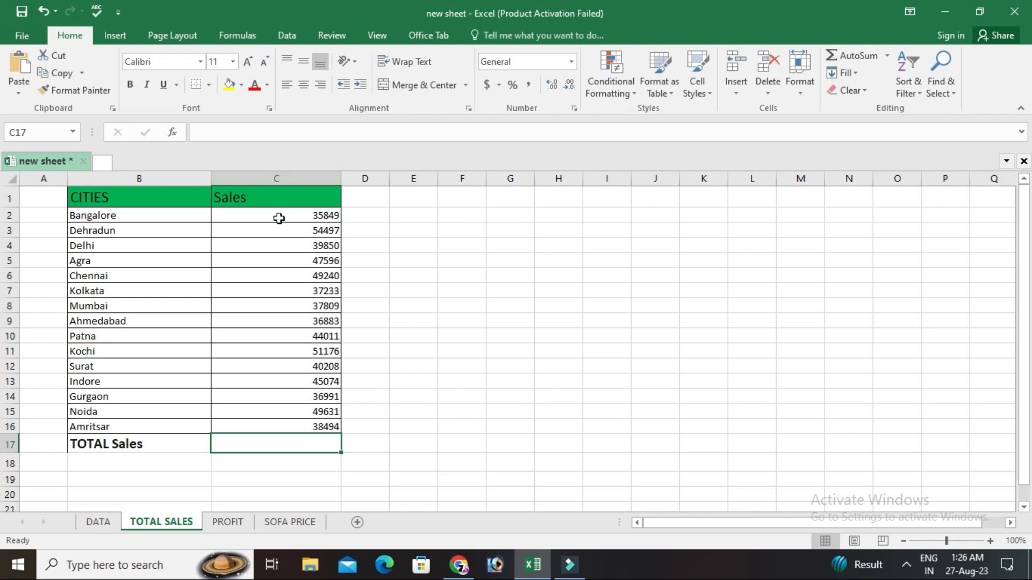
{"action": "left_click", "coordinate": [273, 428]}
{"action": "left_click", "coordinate": [468, 559]}
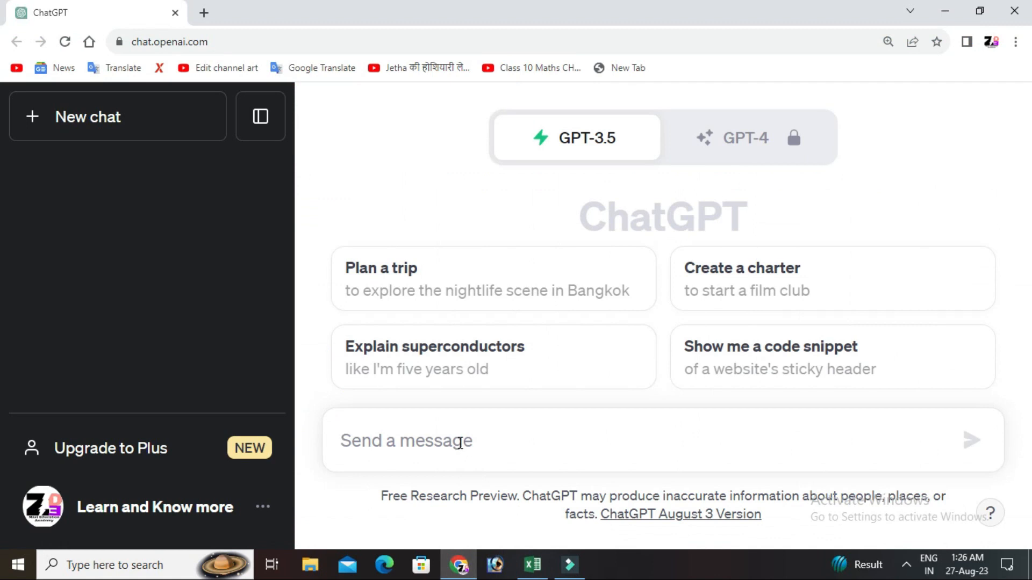
{"action": "type", "text": "Write an excel fomula to add the values in c2 to c16"}
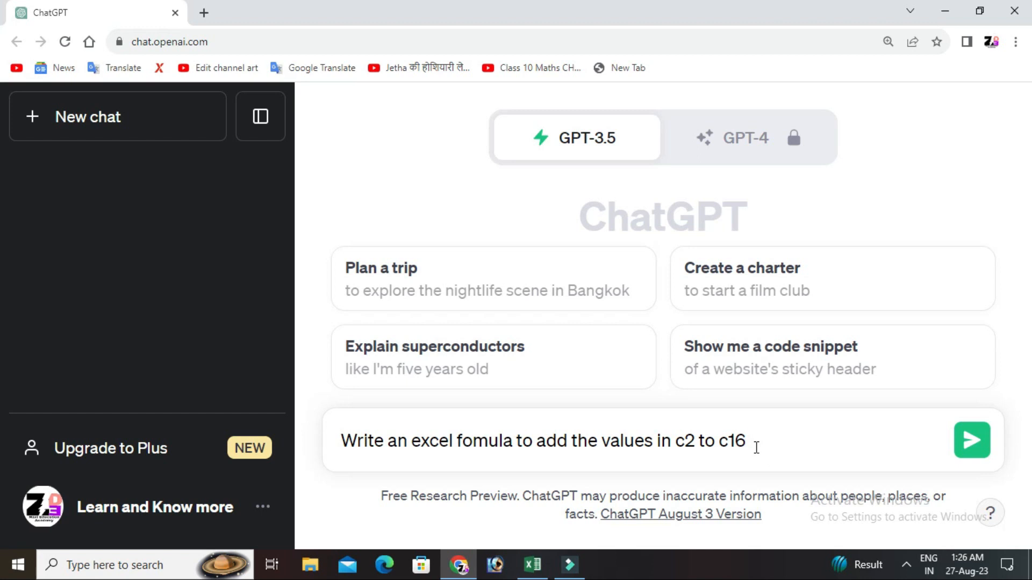
{"action": "left_click", "coordinate": [676, 445]}
{"action": "type", "text": "cell c"}
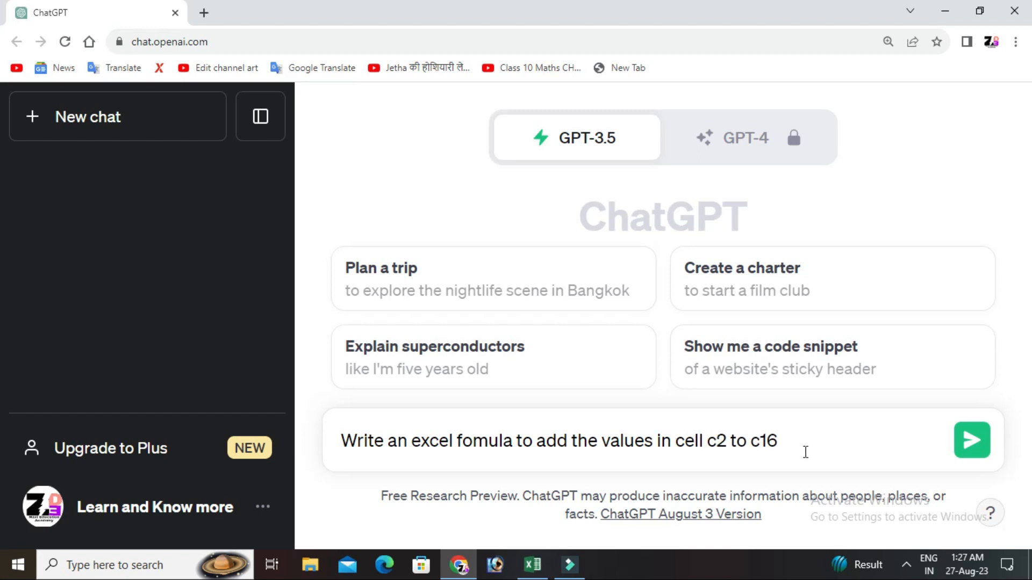
{"action": "left_click", "coordinate": [981, 442]}
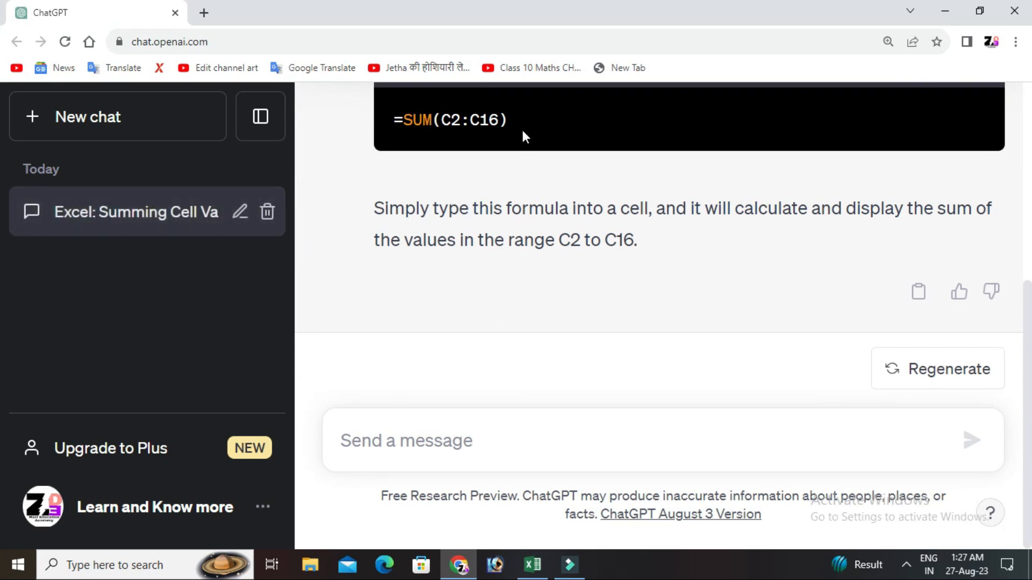
Step: Copy the formula =SUM(C2:C16) from ChatGPT's answer
{"action": "key", "text": "ctrl+plus"}
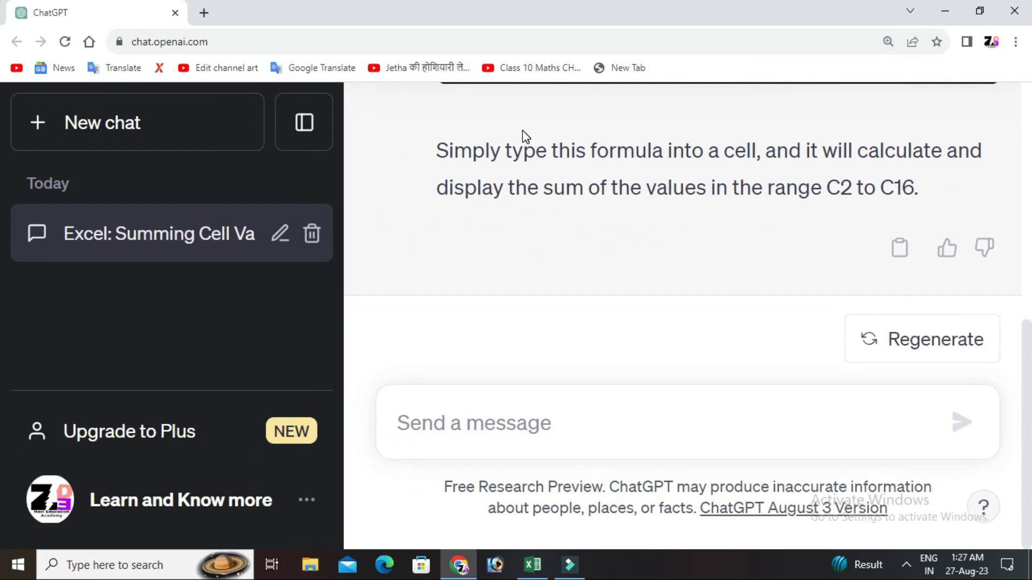
{"action": "scroll", "coordinate": [556, 287], "scroll_direction": "up", "scroll_amount": 2}
{"action": "left_click", "coordinate": [928, 177]}
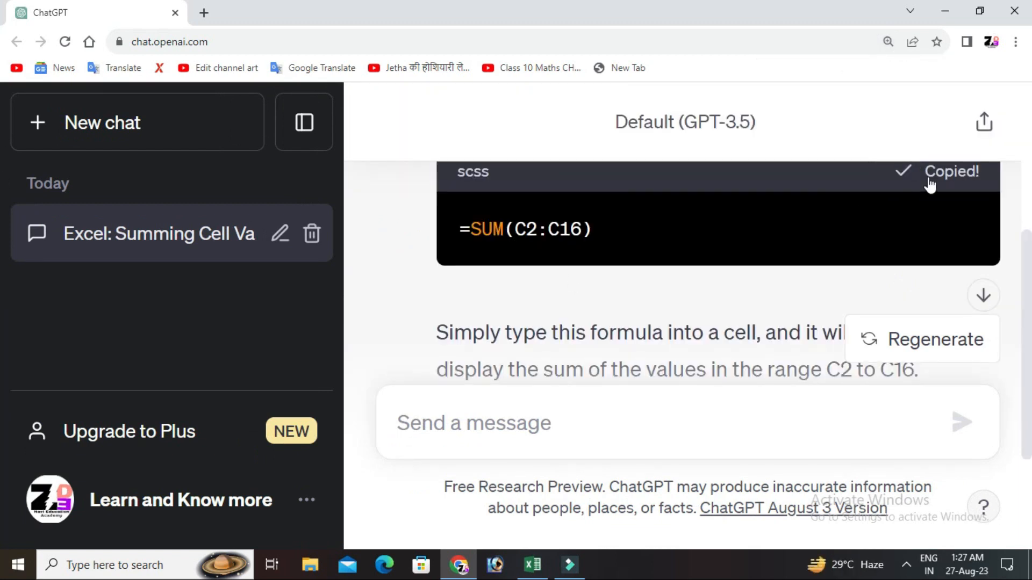
Step: Switch back to Excel and enter =SUM(C2:C16) in cell C17 of the TOTAL SALES sheet
{"action": "left_click", "coordinate": [533, 564]}
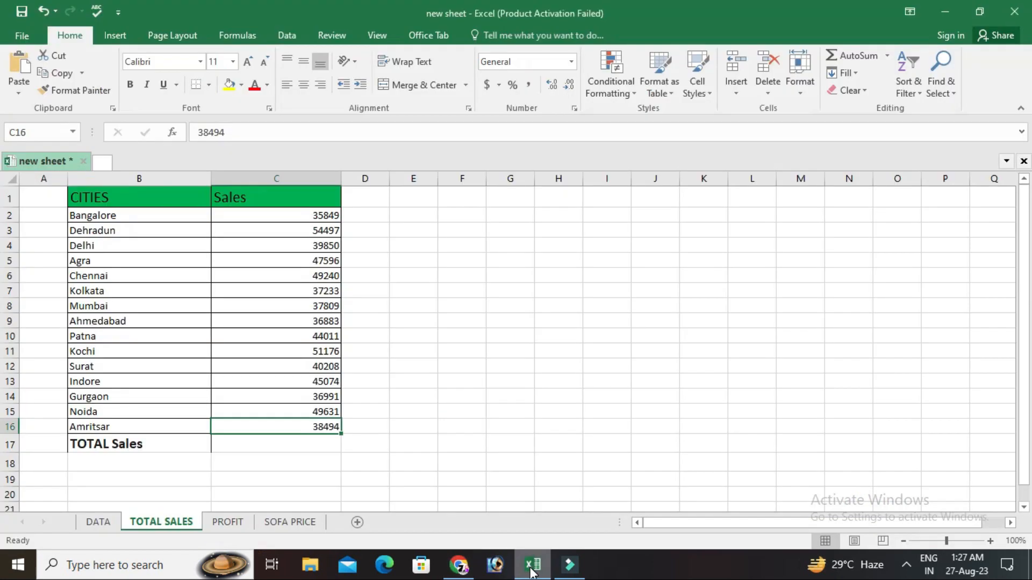
{"action": "double_click", "coordinate": [282, 445]}
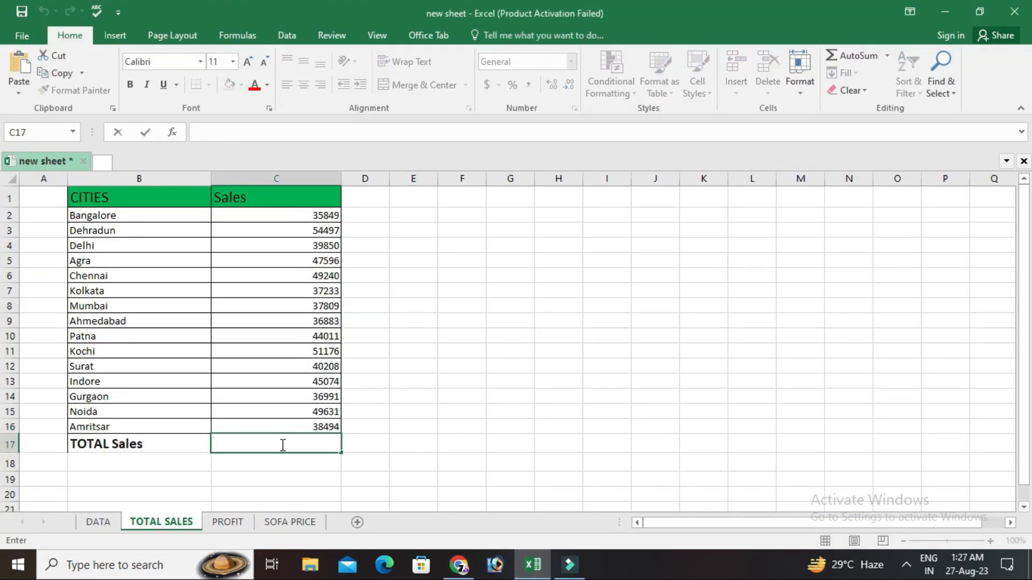
{"action": "type", "text": "=SUM(C2:C16)"}
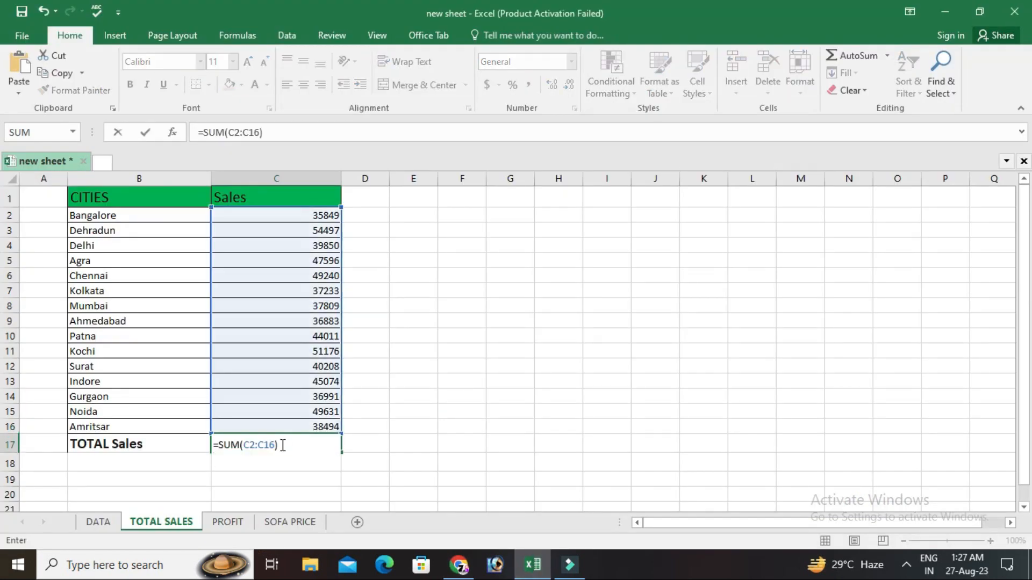
{"action": "key", "text": "Return"}
{"action": "left_click", "coordinate": [282, 444]}
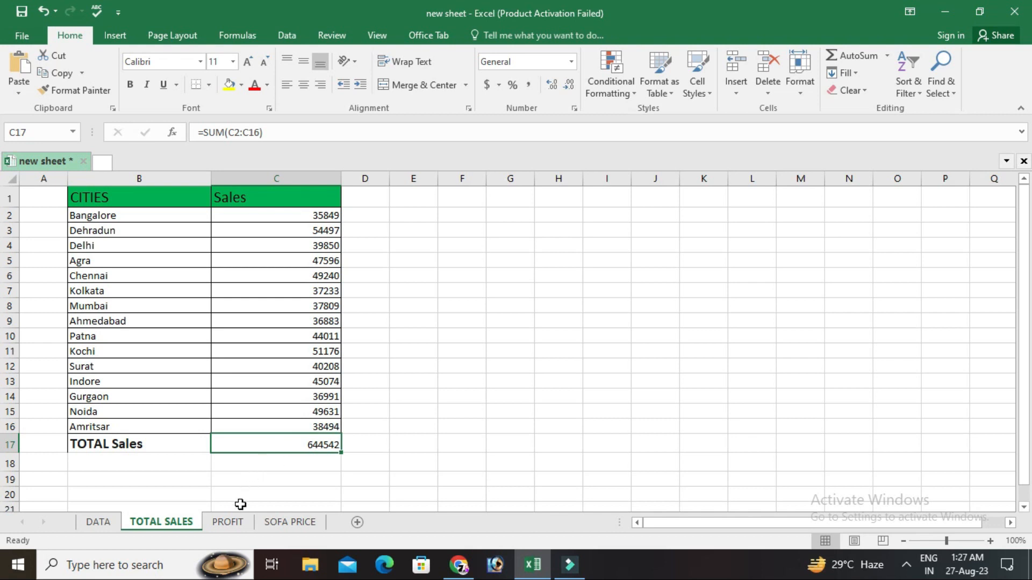
Step: Select D2 on the PROFIT sheet and ask ChatGPT in Chrome "mujhe profit nikalna hai excel me or sales B2 or cost C2 mai hai"
{"action": "left_click", "coordinate": [228, 522]}
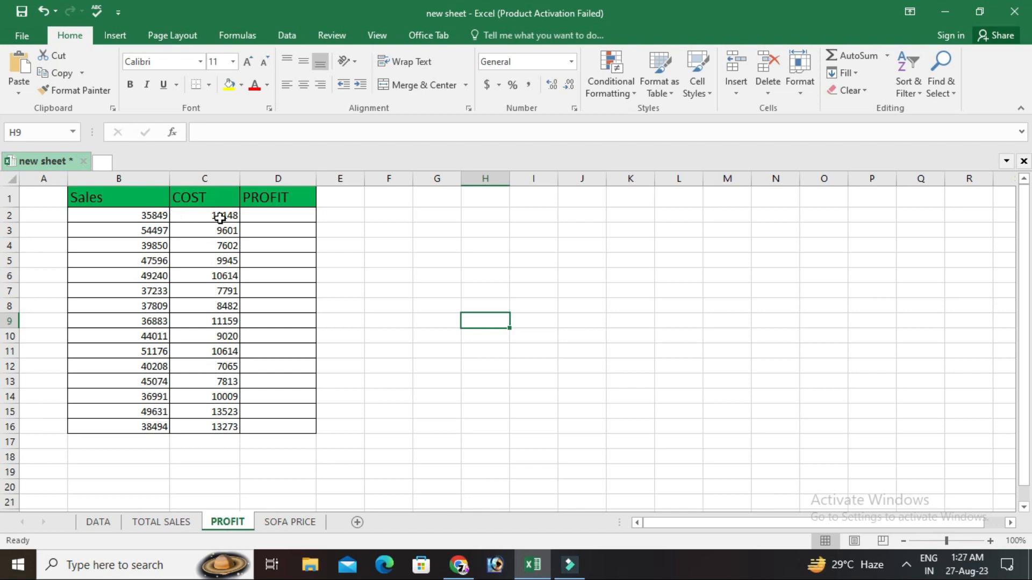
{"action": "left_click", "coordinate": [262, 213]}
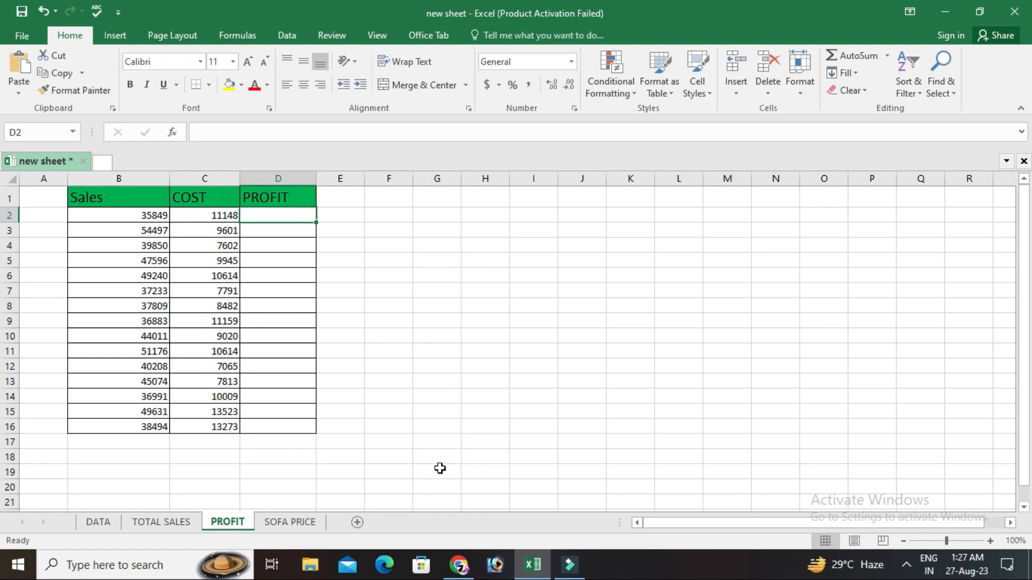
{"action": "left_click", "coordinate": [458, 564]}
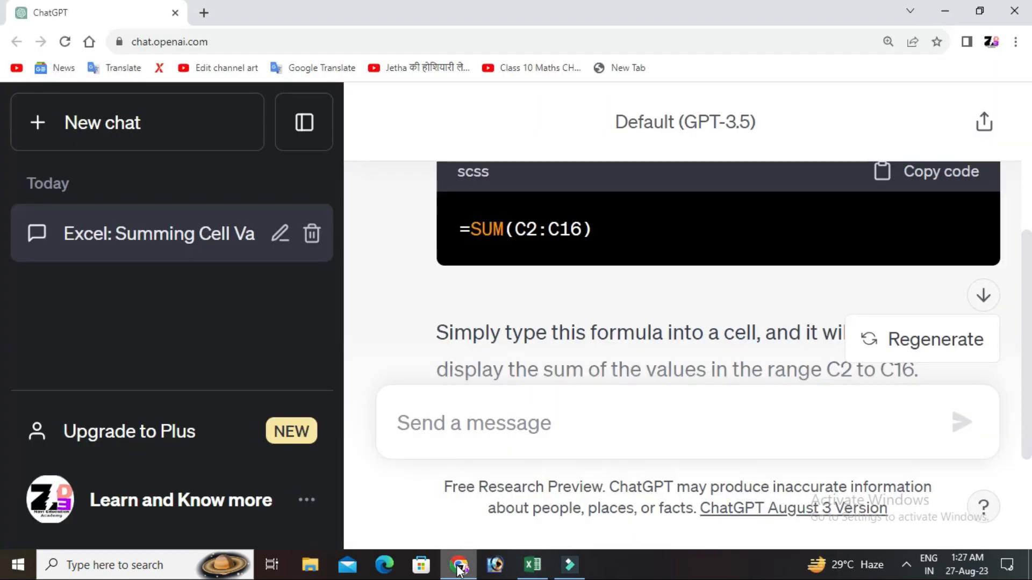
{"action": "left_click", "coordinate": [480, 430]}
{"action": "type", "text": "m"}
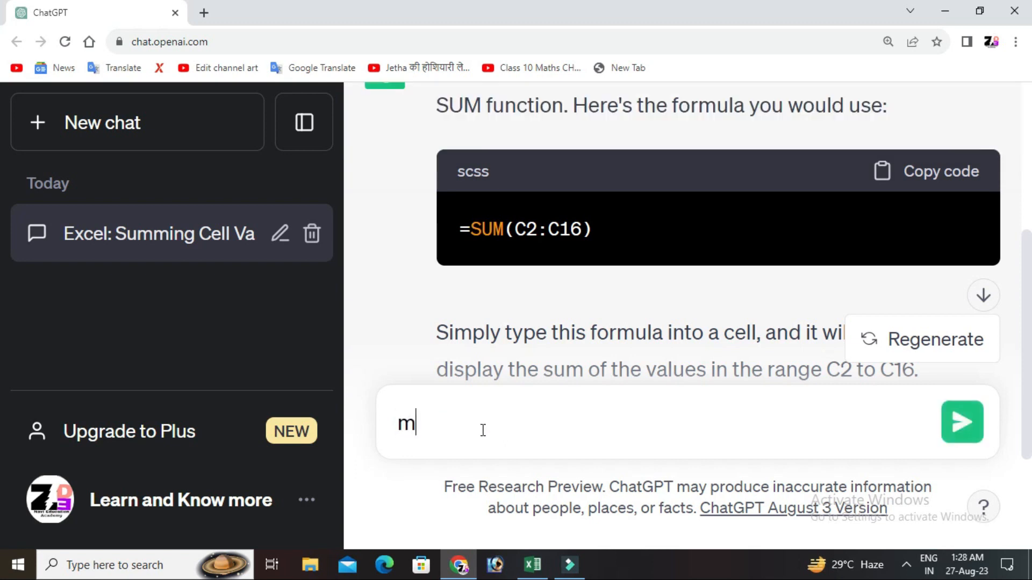
{"action": "type", "text": "ujhe p"}
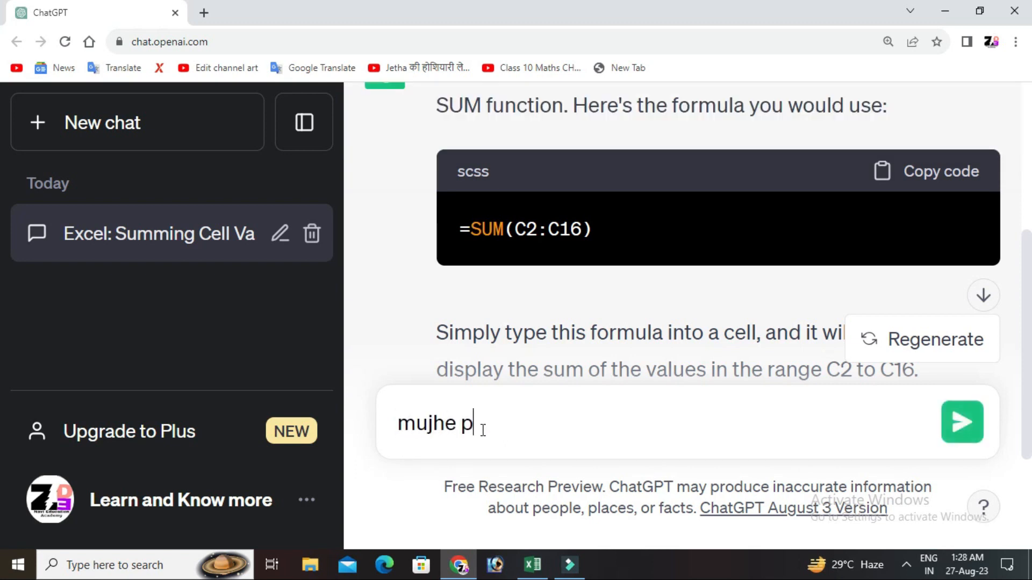
{"action": "type", "text": "rofit nika"}
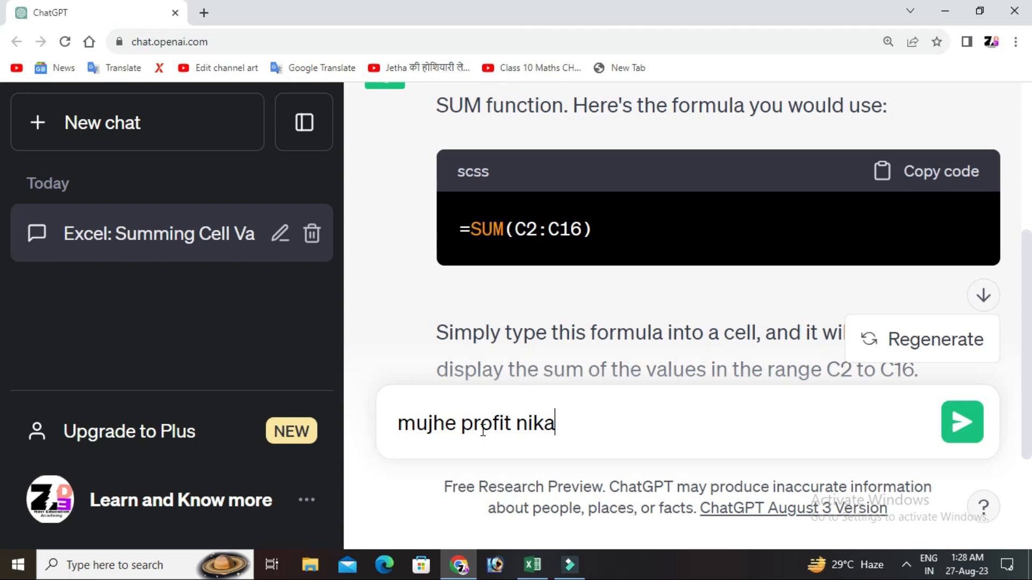
{"action": "type", "text": "lna ha "}
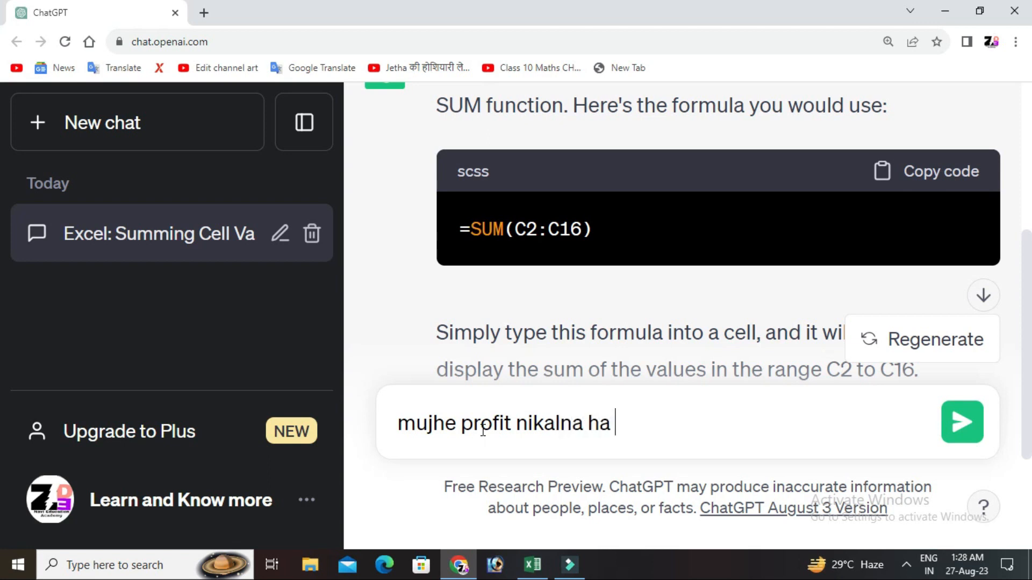
{"action": "type", "text": "i excel me or v"}
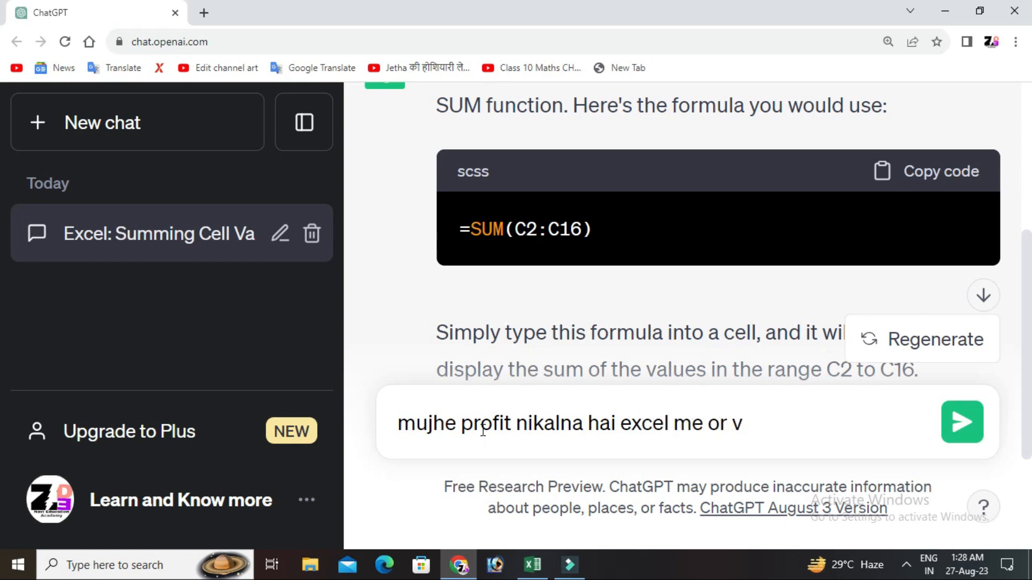
{"action": "key", "text": "BackSpace"}
{"action": "type", "text": "sales B2 or cost C2 mai hai"}
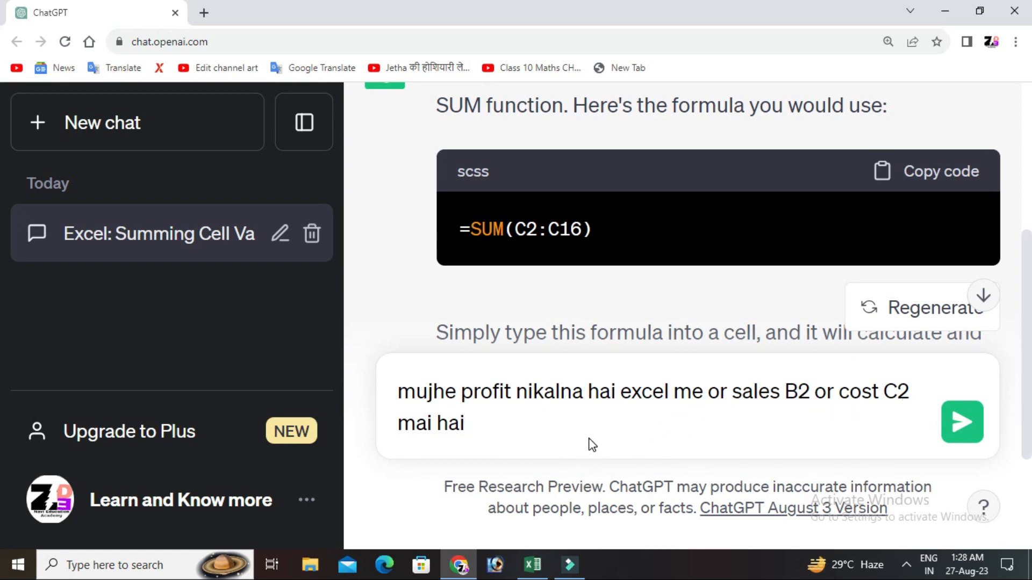
{"action": "left_click", "coordinate": [964, 426]}
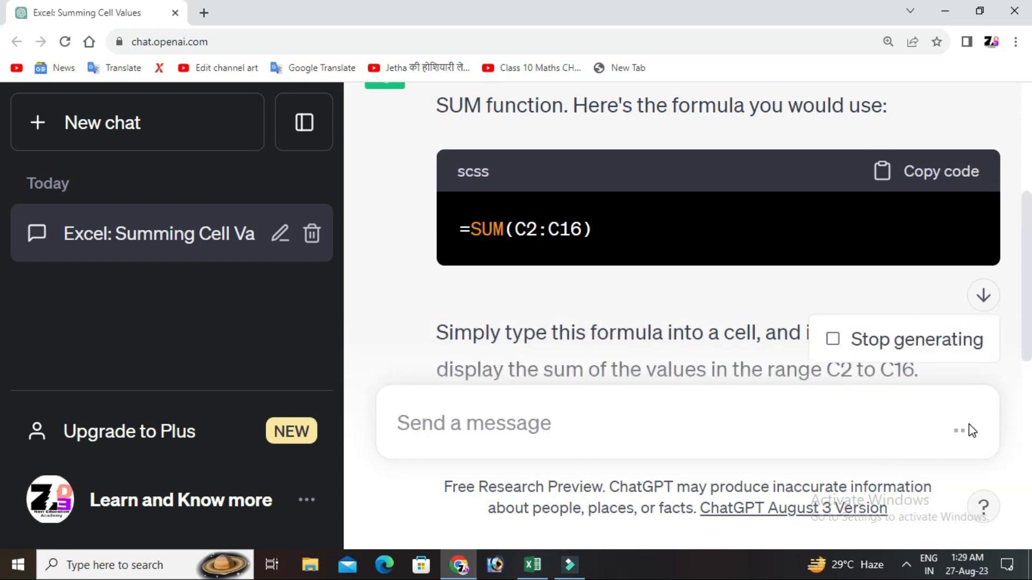
Step: Review ChatGPT's profit answer and copy its formula =B2 - C2
{"action": "left_click", "coordinate": [984, 295]}
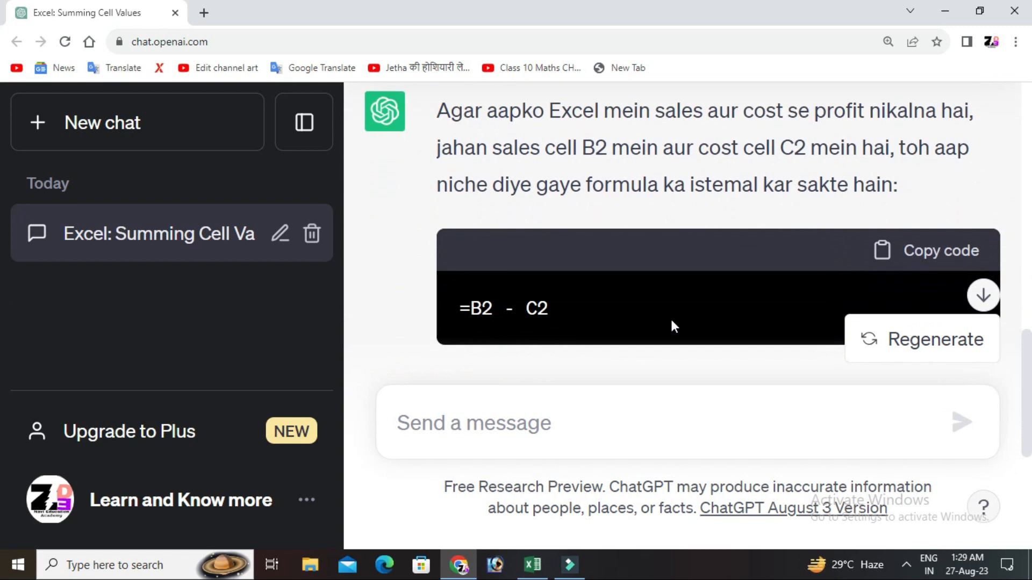
{"action": "left_click_drag", "start_coordinate": [672, 322], "coordinate": [465, 308]}
{"action": "left_click", "coordinate": [455, 310]}
{"action": "double_click", "coordinate": [537, 308]}
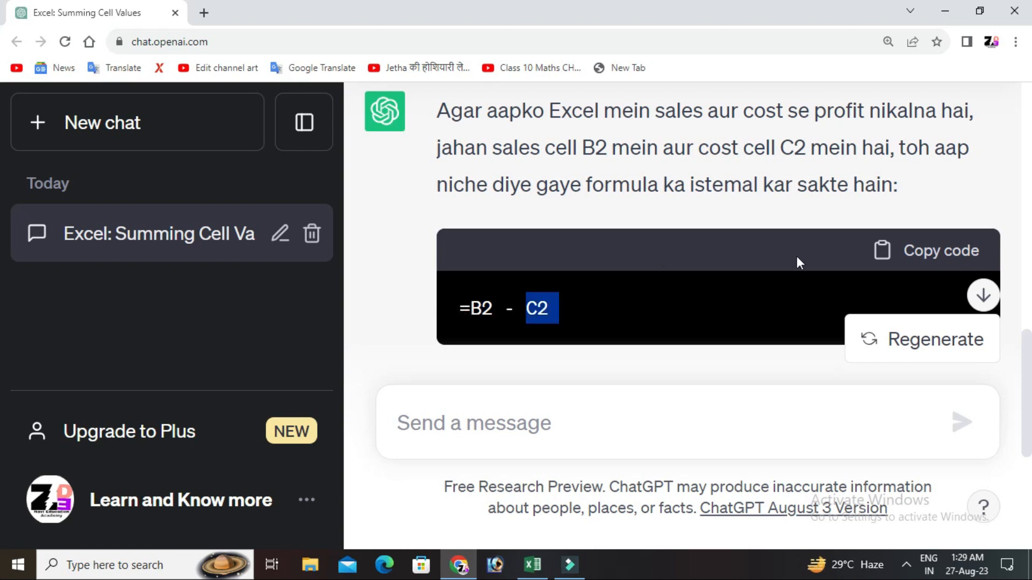
{"action": "left_click", "coordinate": [924, 250]}
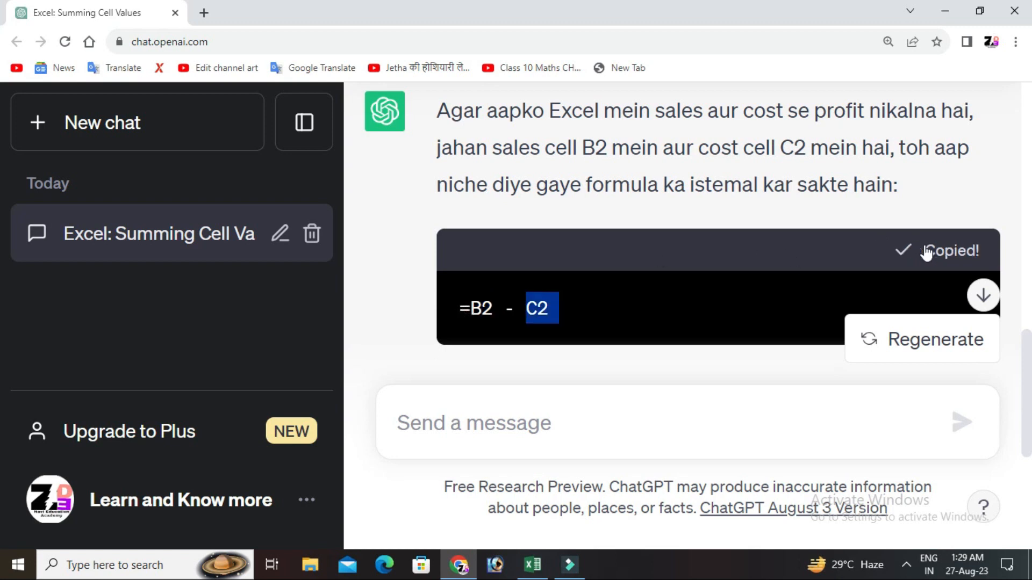
Step: Switch back to Excel, enter =B2 - C2 in cell D2 of the PROFIT sheet and fill it down to D16
{"action": "left_click", "coordinate": [532, 564]}
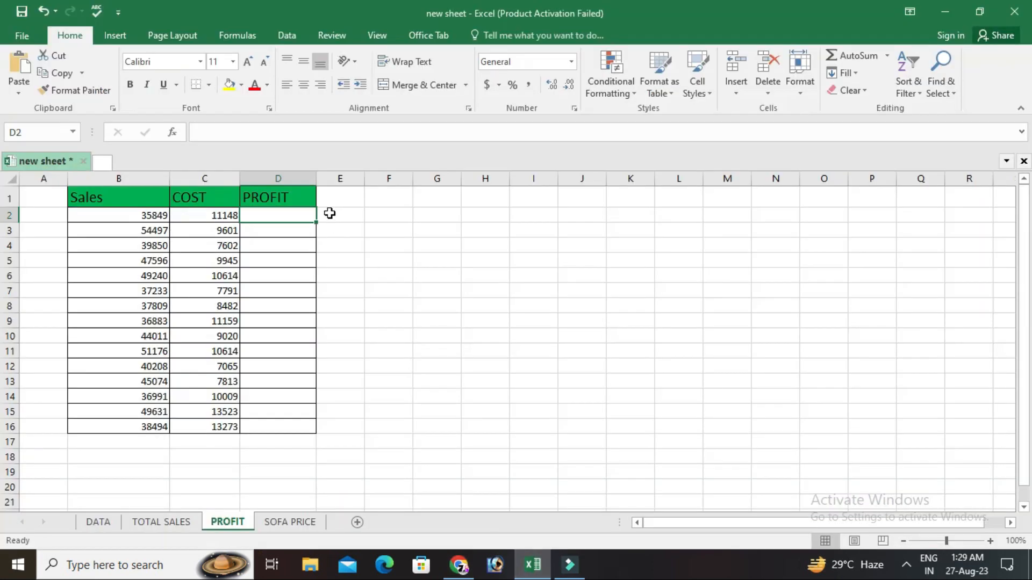
{"action": "double_click", "coordinate": [282, 215]}
{"action": "key", "text": "ctrl+v"}
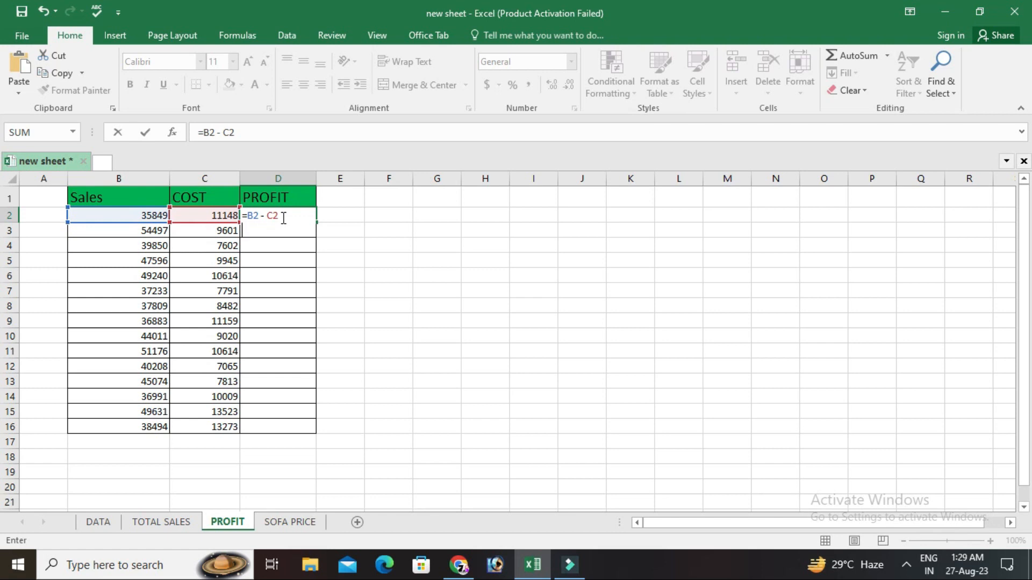
{"action": "key", "text": "ctrl+Return"}
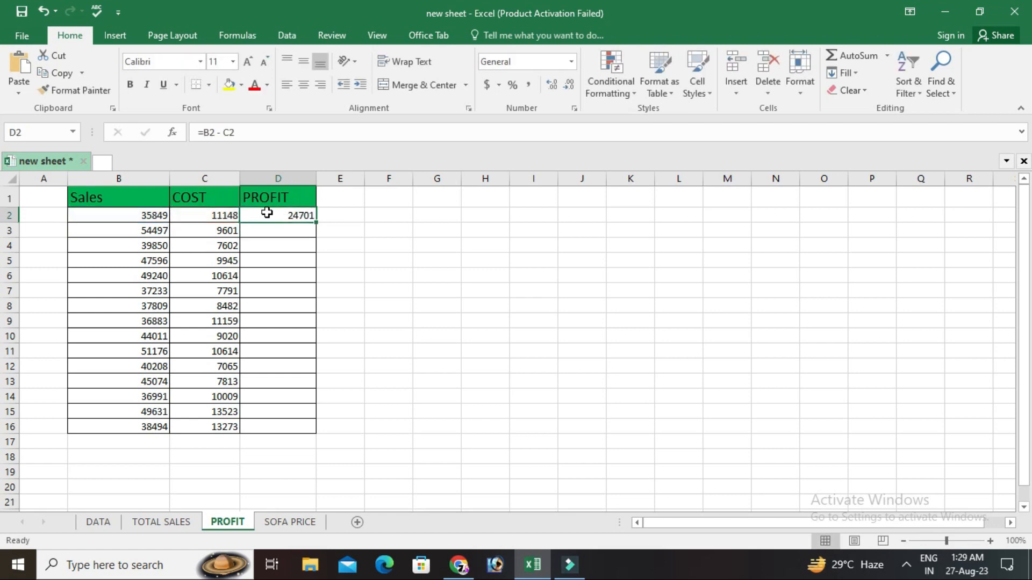
{"action": "double_click", "coordinate": [317, 222]}
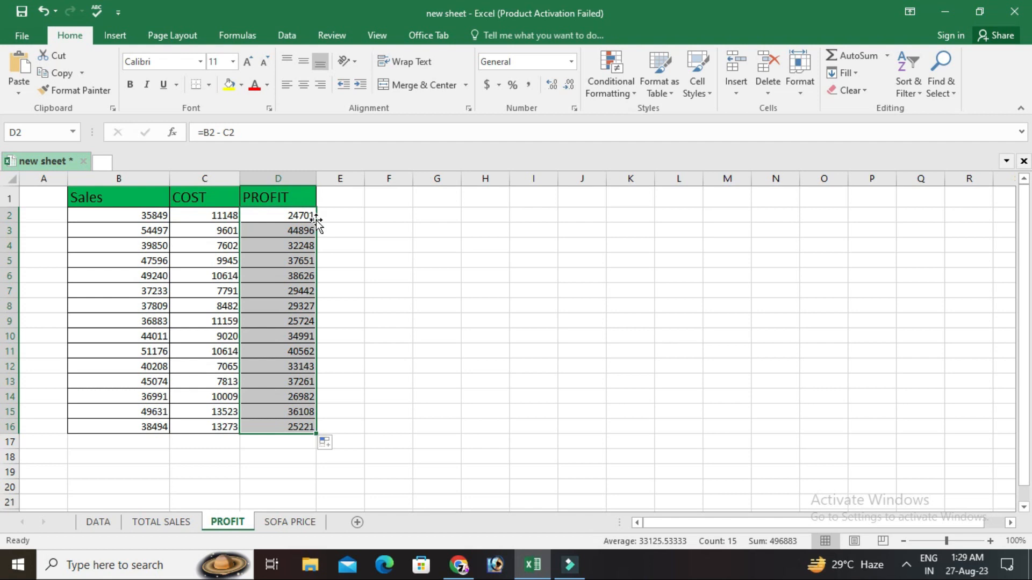
Step: Select F8 on the SOFA PRICE sheet and start a ChatGPT message in Chrome: "Write an excel formula to find Sofa in a table range between"
{"action": "left_click", "coordinate": [308, 532]}
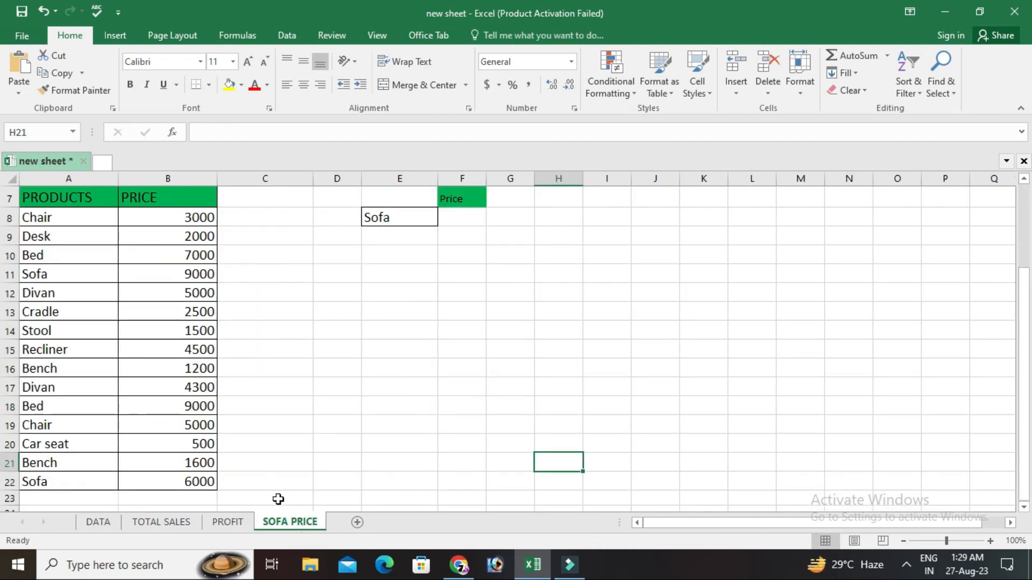
{"action": "left_click", "coordinate": [454, 218]}
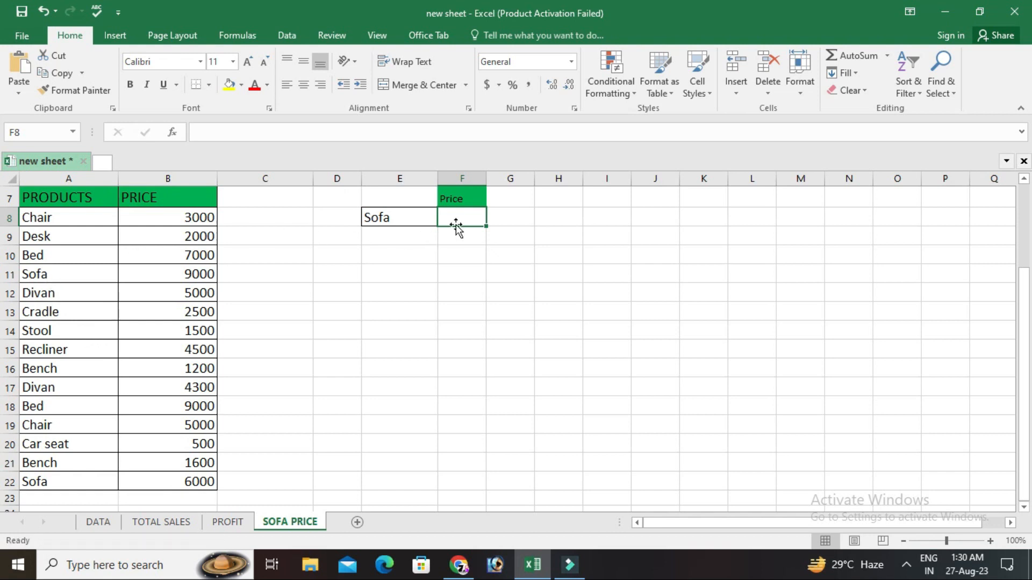
{"action": "left_click", "coordinate": [460, 566]}
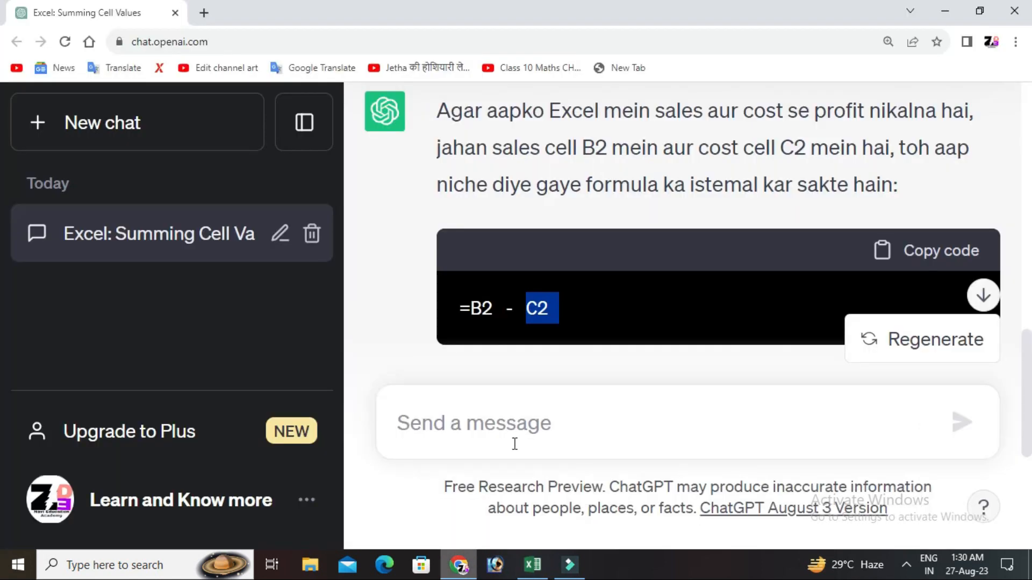
{"action": "left_click", "coordinate": [472, 436]}
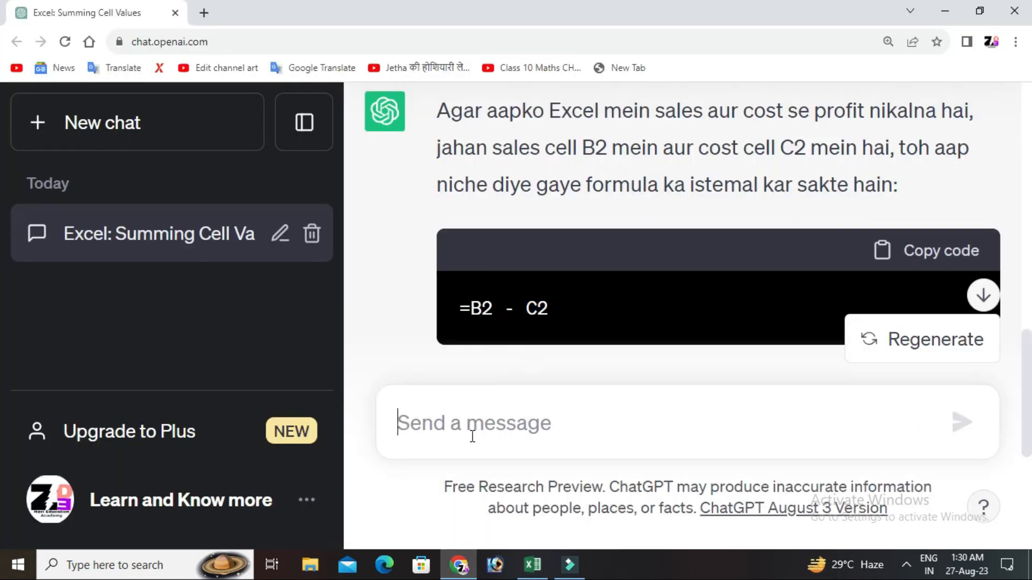
{"action": "type", "text": "Write"}
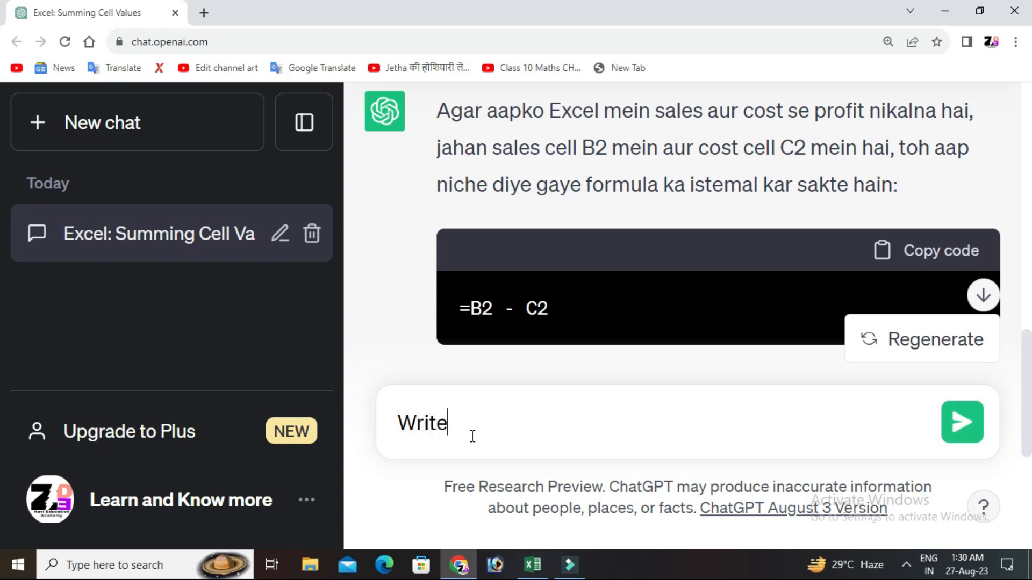
{"action": "type", "text": " an excel formu"}
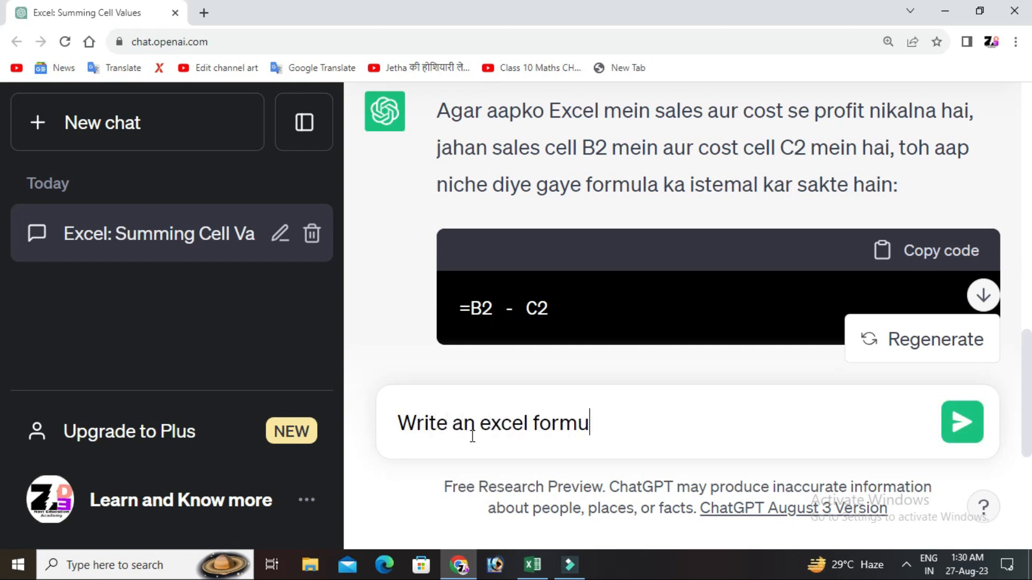
{"action": "type", "text": "la to fi"}
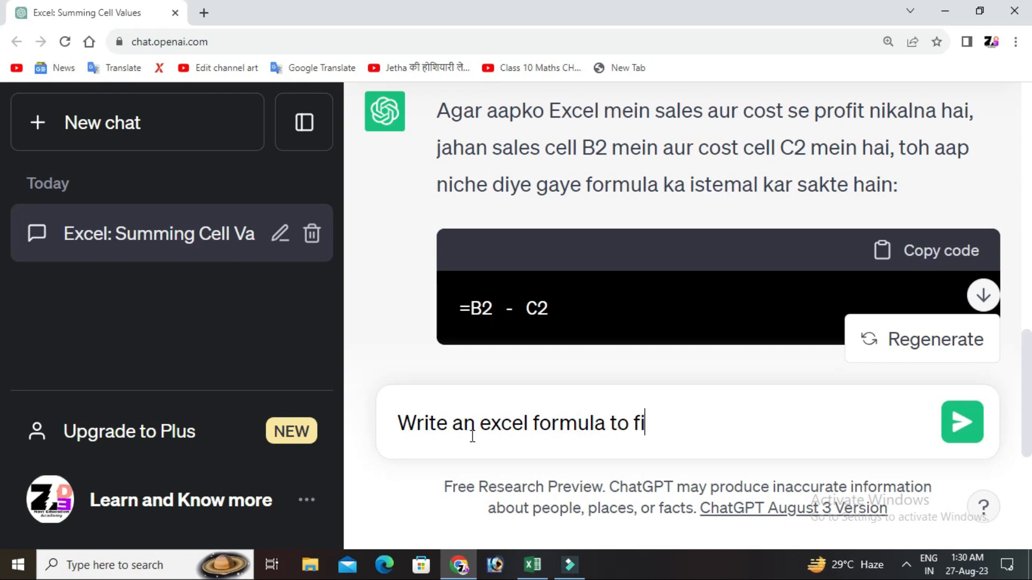
{"action": "type", "text": "nd Sofa"}
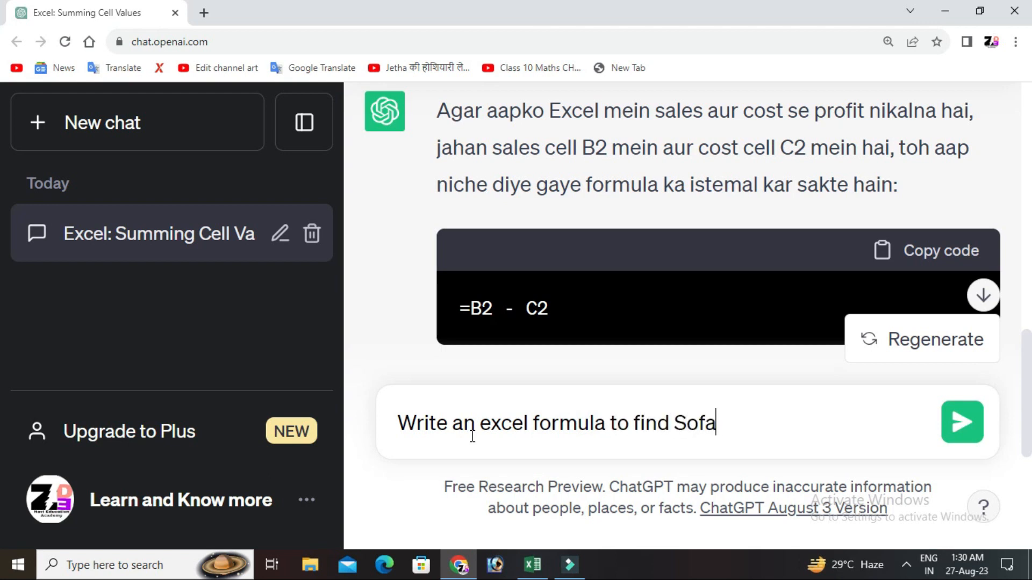
{"action": "type", "text": " in a ta"}
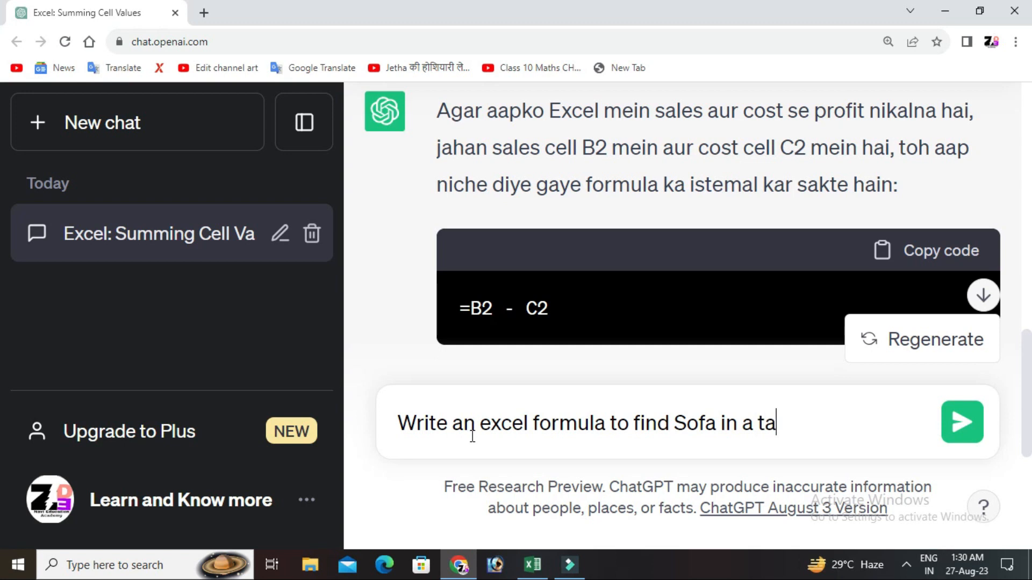
{"action": "type", "text": "ble range b"}
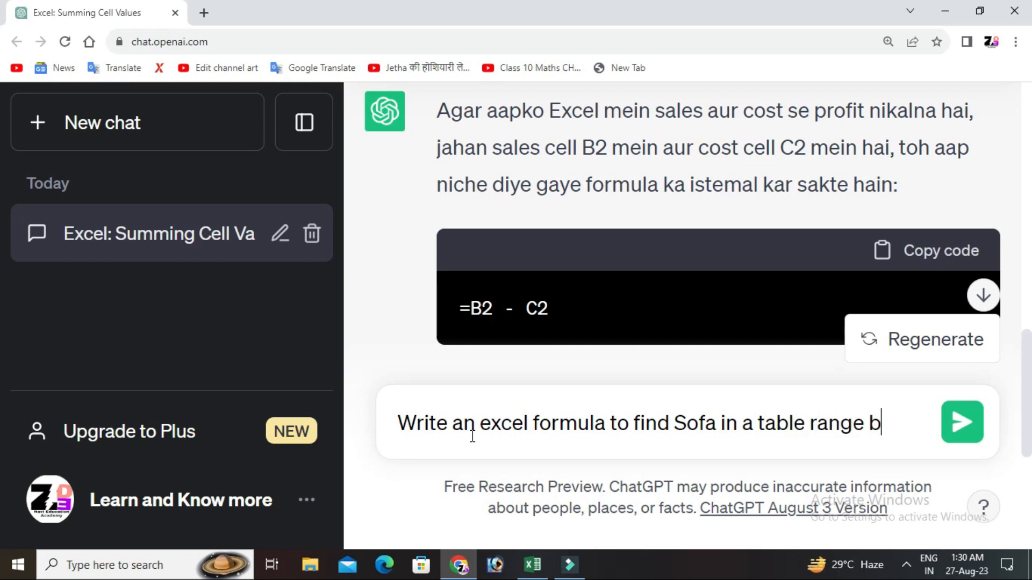
{"action": "type", "text": "etween"}
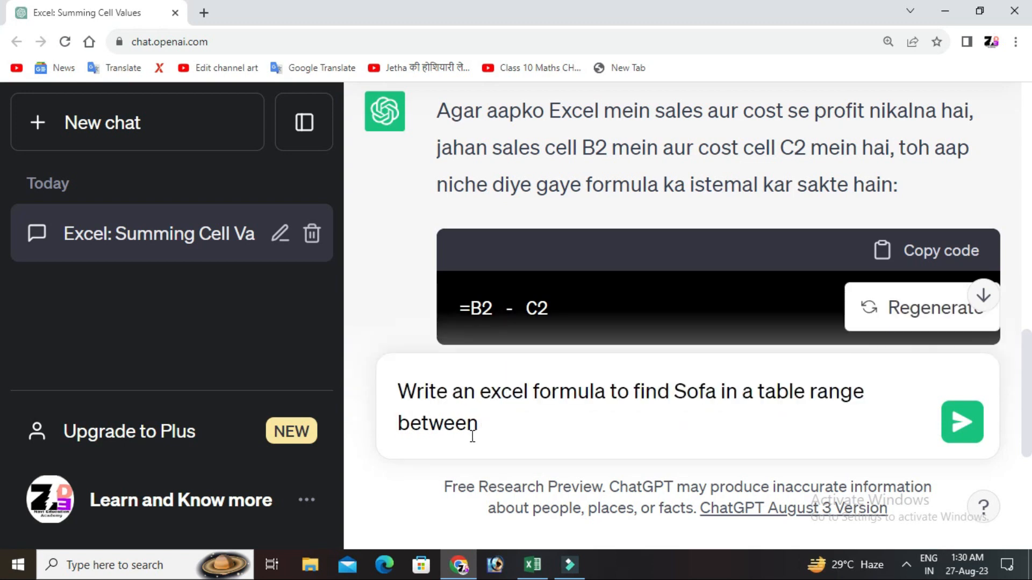
Step: Check the product table's range in Excel, then return to ChatGPT, complete the message with "A2 to B22 and return the price" and send it
{"action": "left_click", "coordinate": [533, 564]}
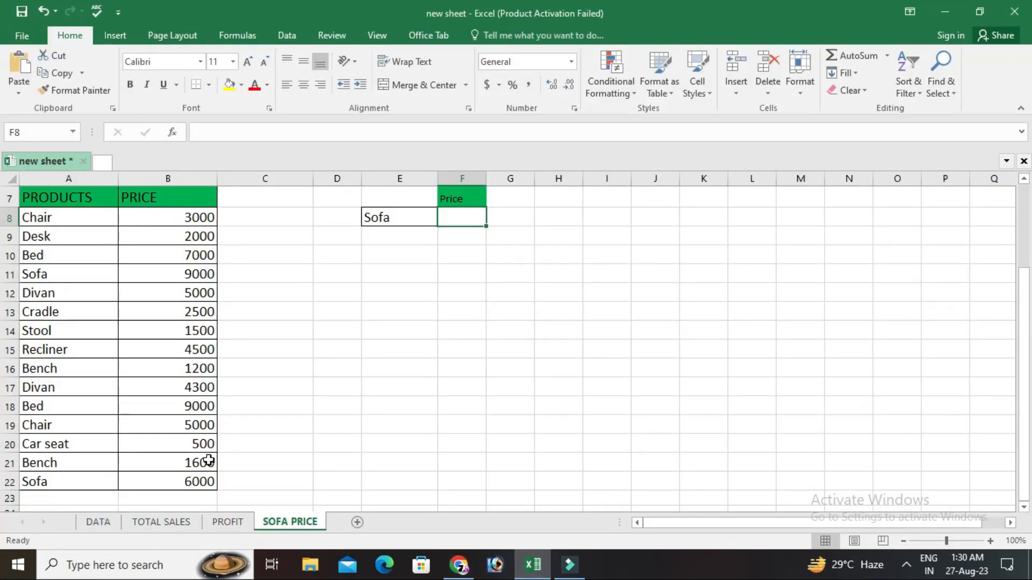
{"action": "key", "text": "alt+Tab"}
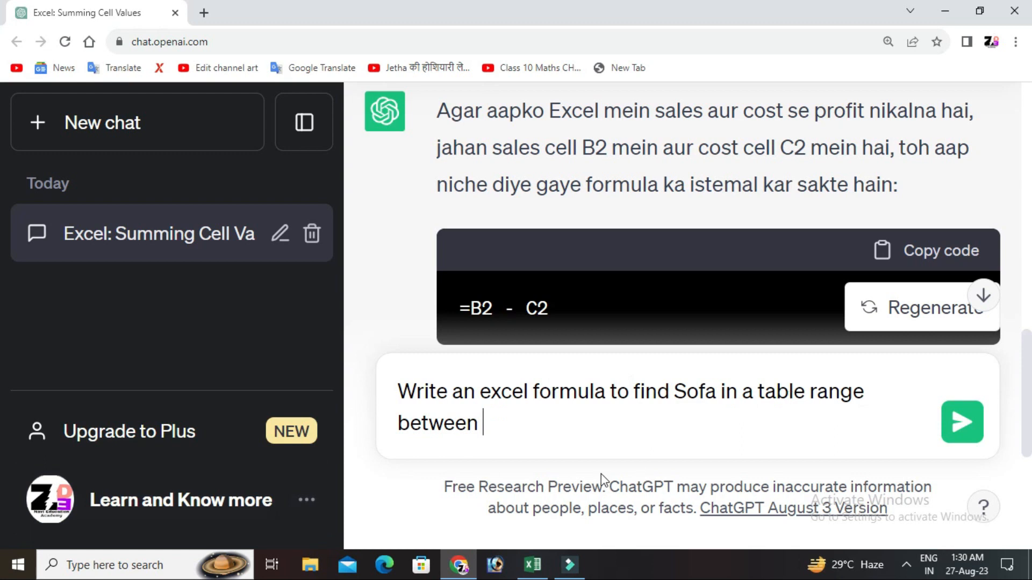
{"action": "type", "text": "A2 to B22 and return the price"}
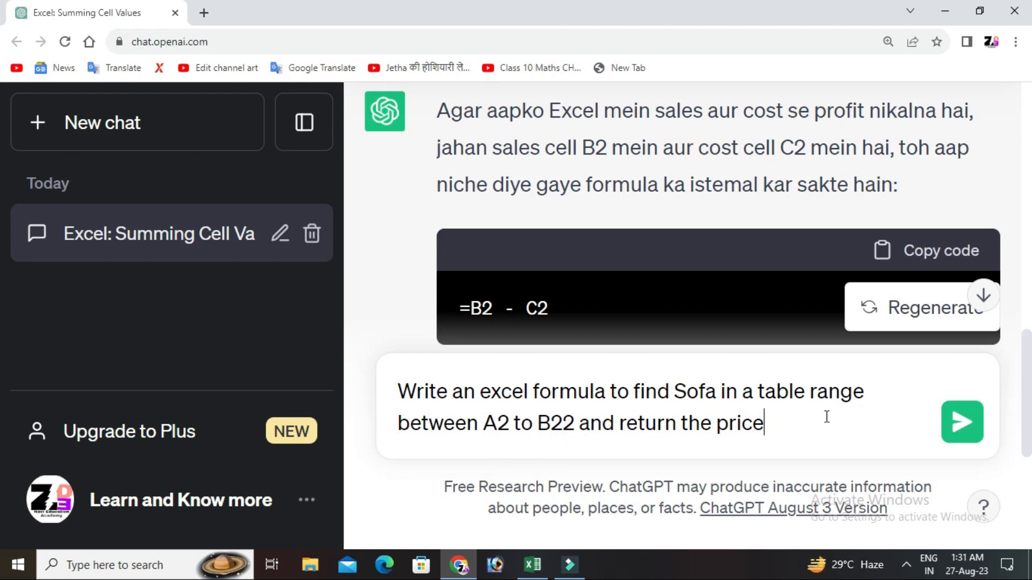
{"action": "left_click", "coordinate": [962, 434]}
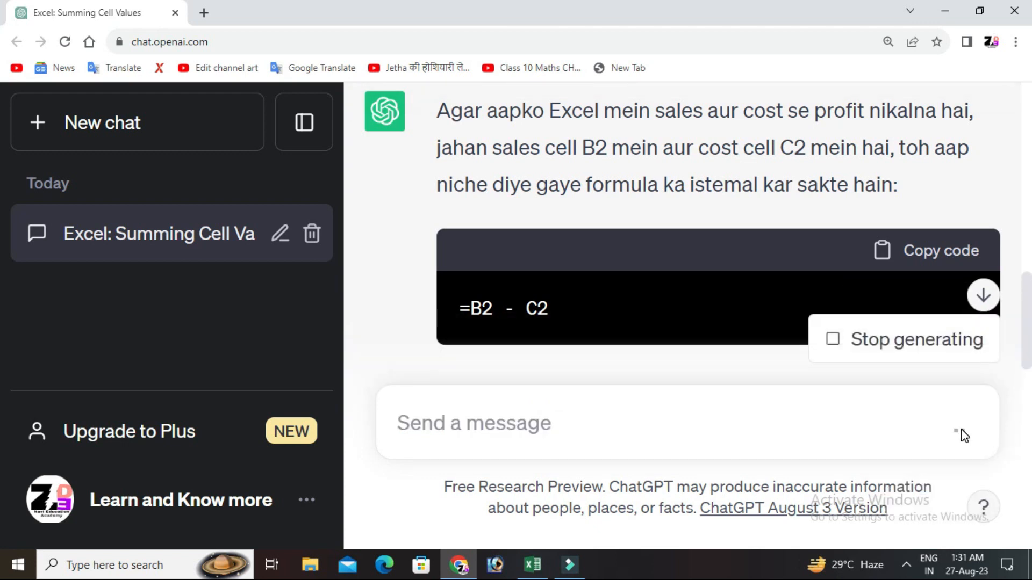
Step: Review ChatGPT's sofa price answer and copy its formula =VLOOKUP("Sofa", A2:B22, 2, FALSE)
{"action": "left_click", "coordinate": [985, 297]}
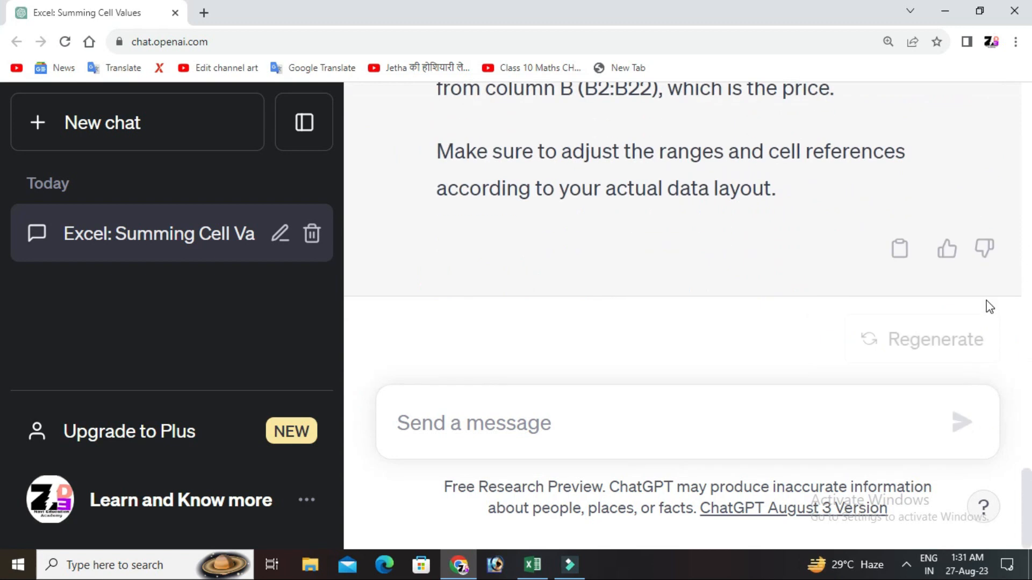
{"action": "scroll", "coordinate": [989, 307], "scroll_direction": "up", "scroll_amount": 5}
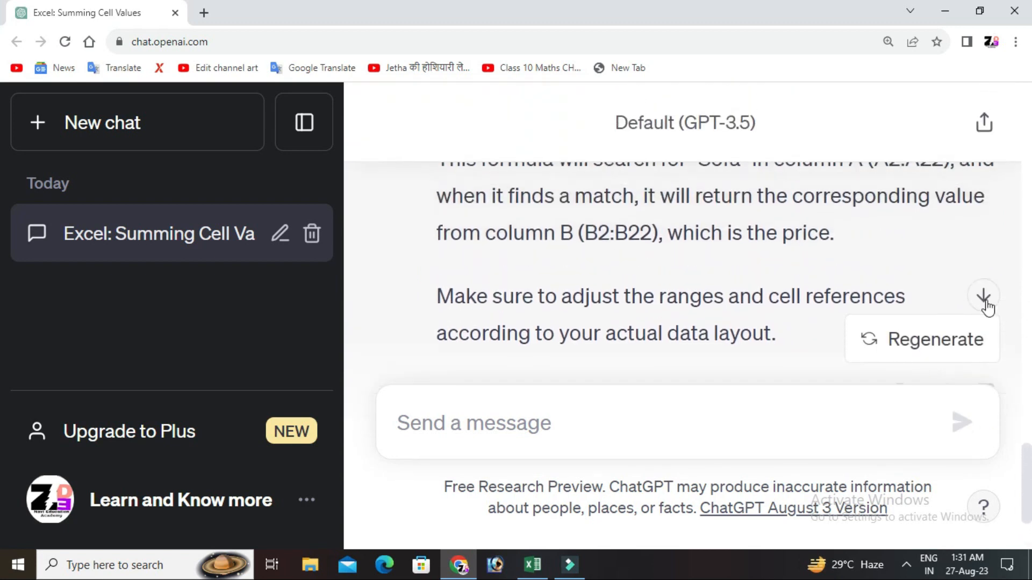
{"action": "scroll", "coordinate": [988, 307], "scroll_direction": "up", "scroll_amount": 1}
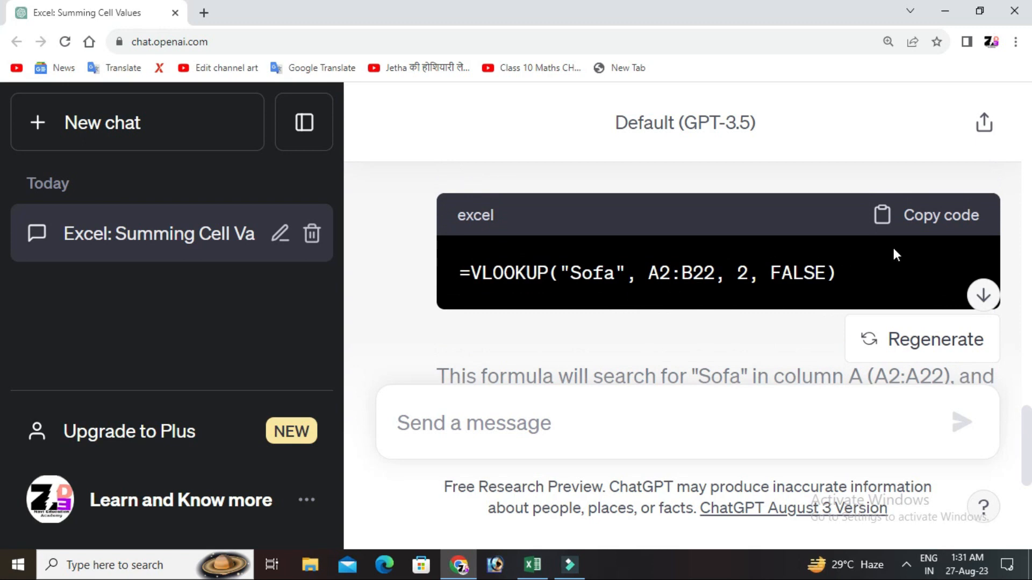
{"action": "left_click", "coordinate": [917, 233]}
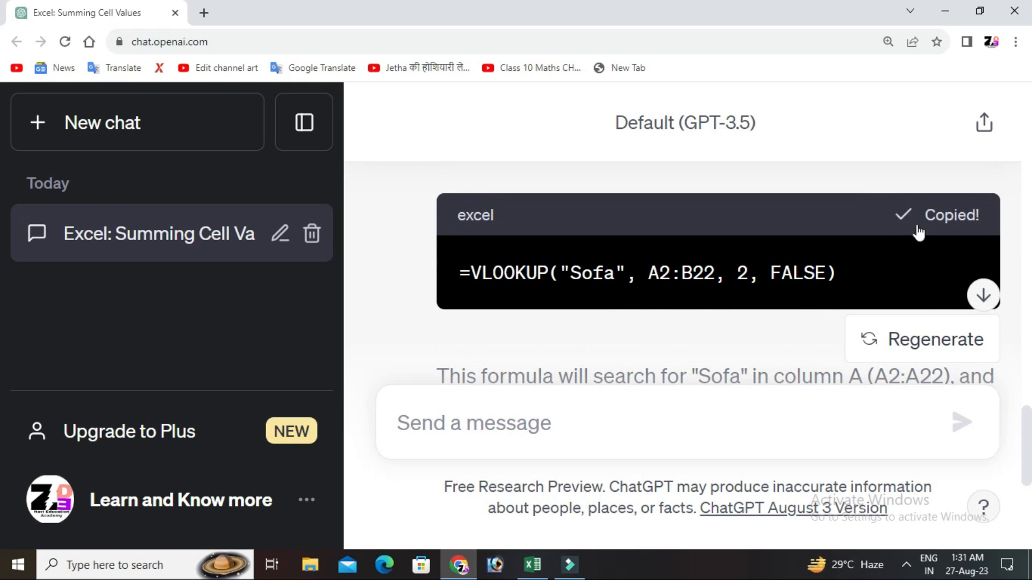
Step: Switch back to Excel and enter =VLOOKUP("Sofa", A2:B22, 2, FALSE) in cell F8 of the SOFA PRICE sheet
{"action": "left_click", "coordinate": [532, 565]}
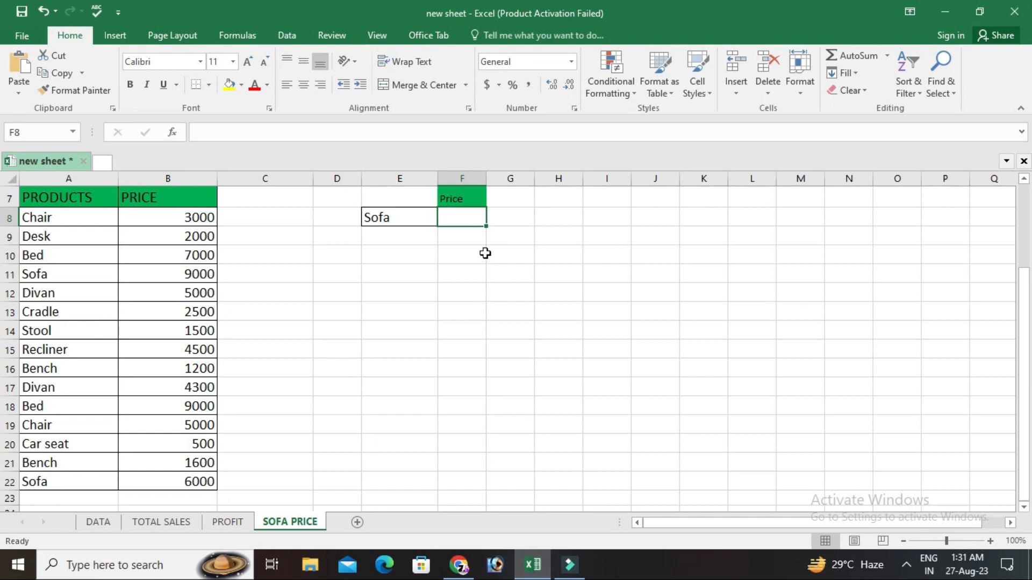
{"action": "double_click", "coordinate": [452, 222]}
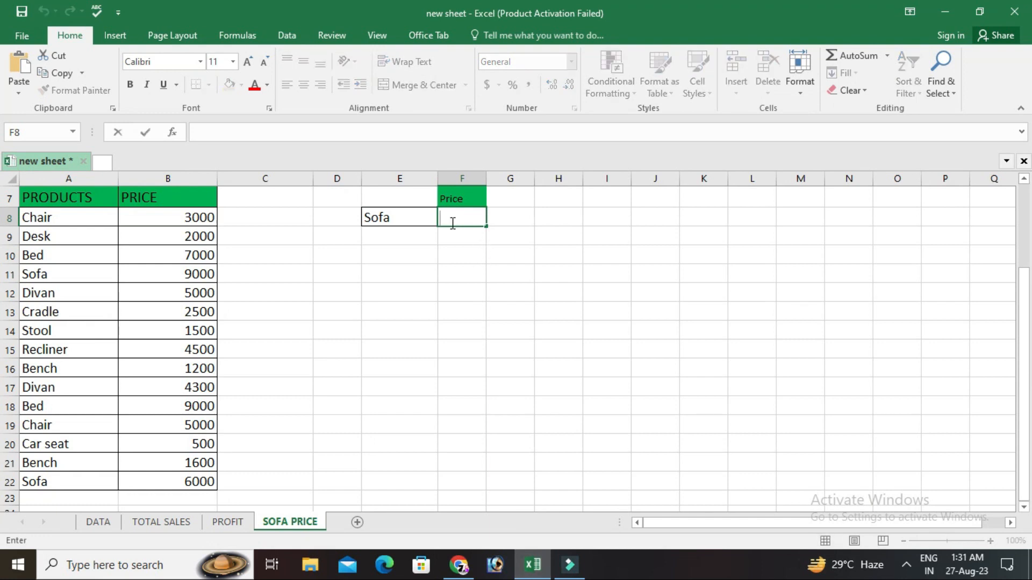
{"action": "type", "text": "=VLOOKUP(\"Sofa\", A2:B22, 2, FALSE)"}
{"action": "key", "text": "Return"}
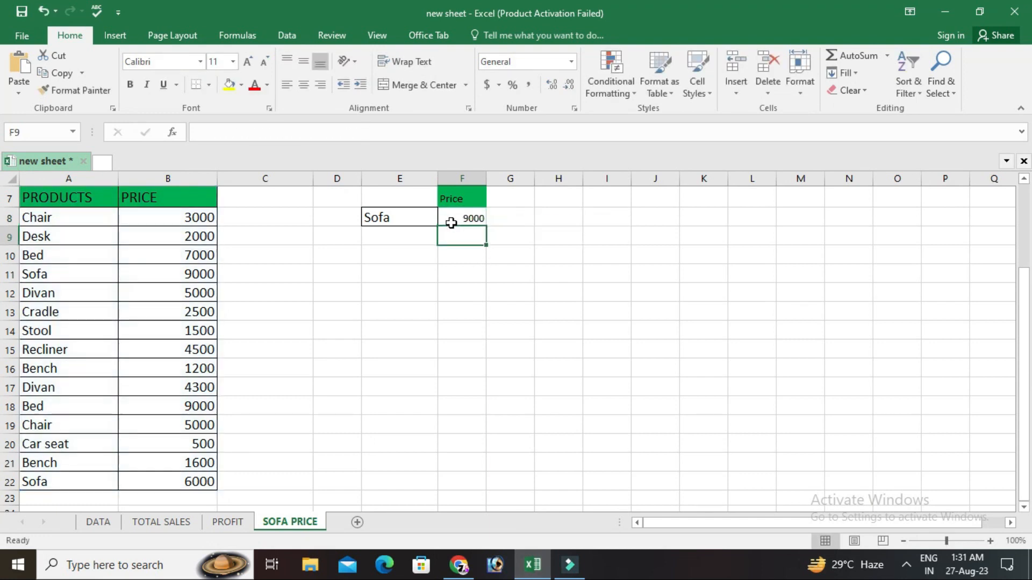
Step: Compare the VLOOKUP result in F8 with the first Sofa entry and its price in row 11 of the table
{"action": "left_click", "coordinate": [453, 221]}
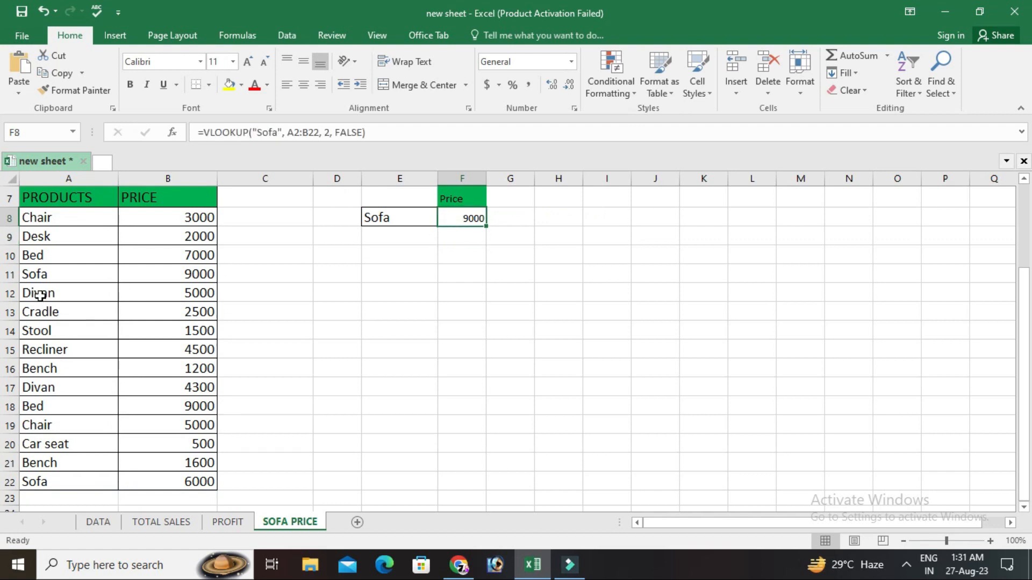
{"action": "left_click", "coordinate": [54, 275]}
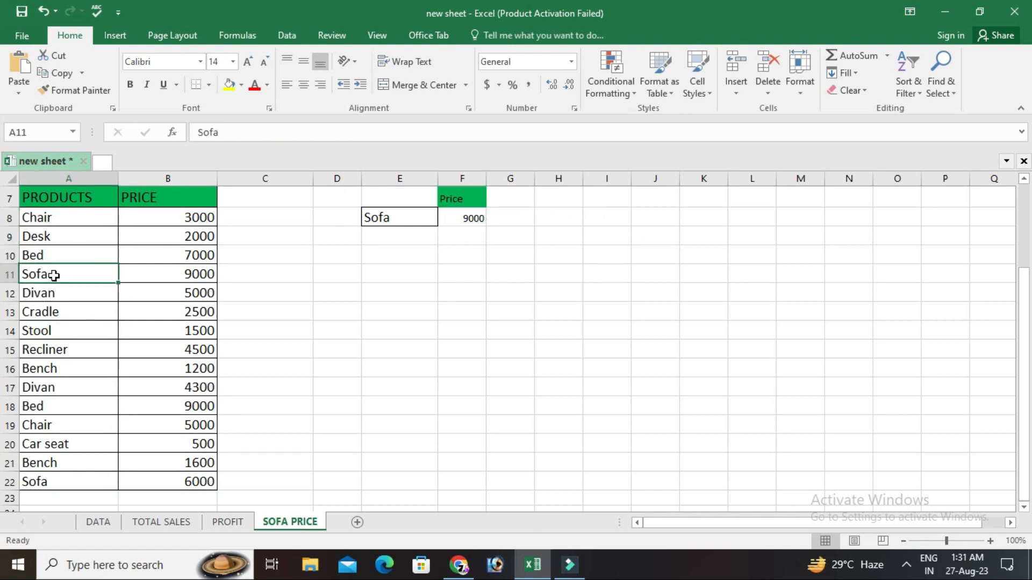
{"action": "left_click", "coordinate": [149, 274]}
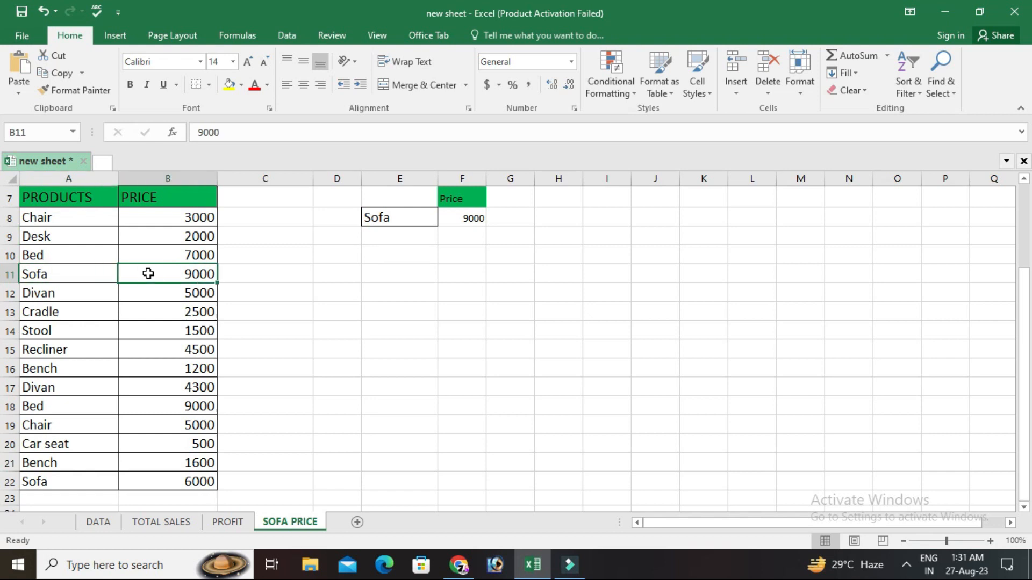
{"action": "left_click", "coordinate": [464, 221]}
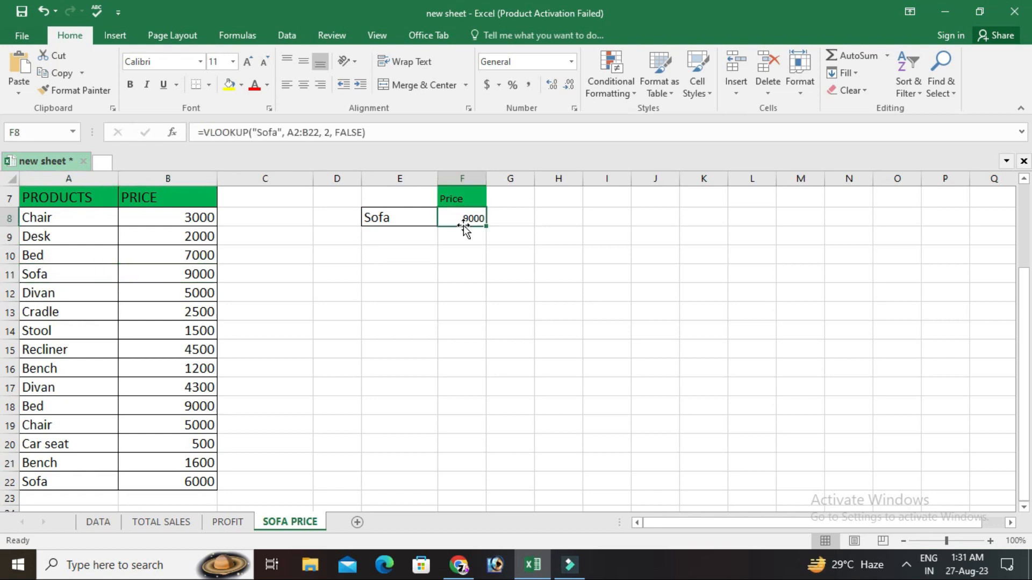